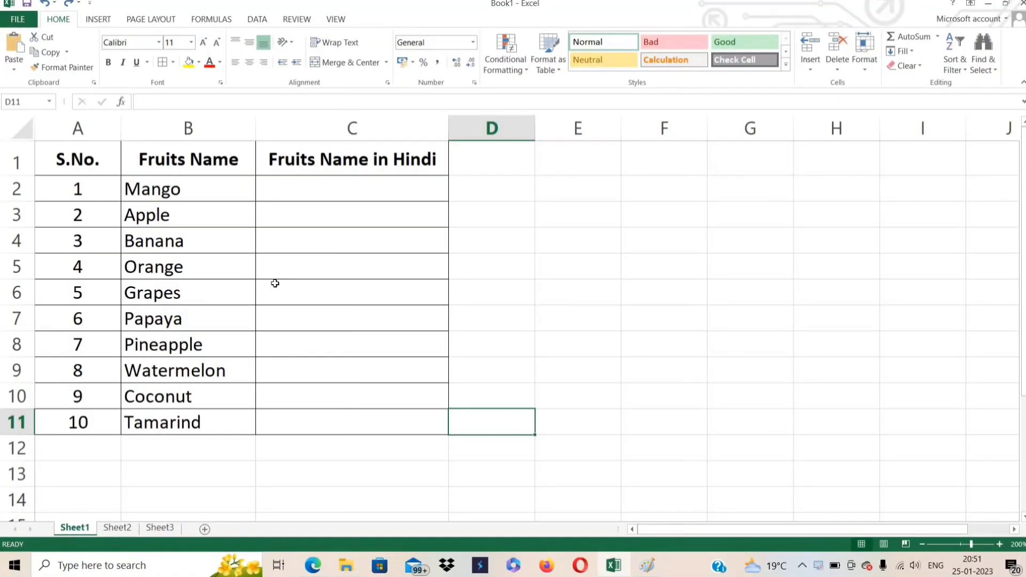
Inspect Sheet1's fruit table, selecting Orange, the Mango cell B2 and C2.
left_click(275, 283)
left_click(232, 263)
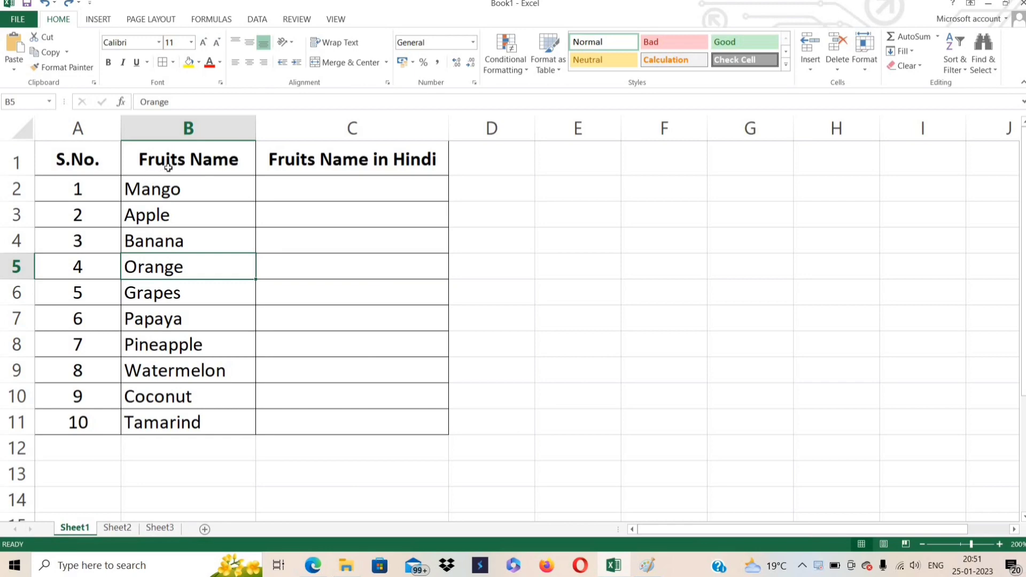
left_click(176, 190)
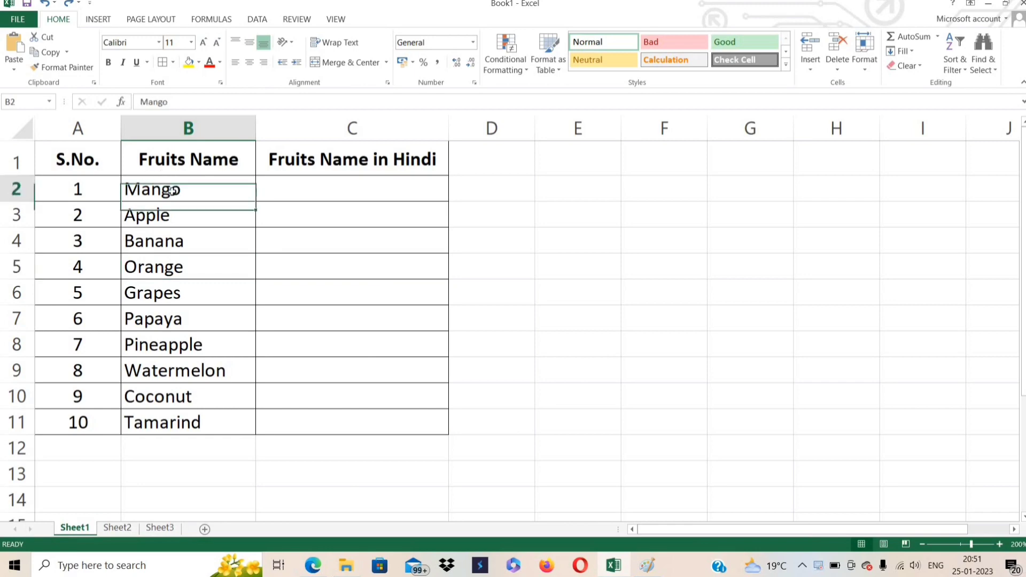
left_click(313, 191)
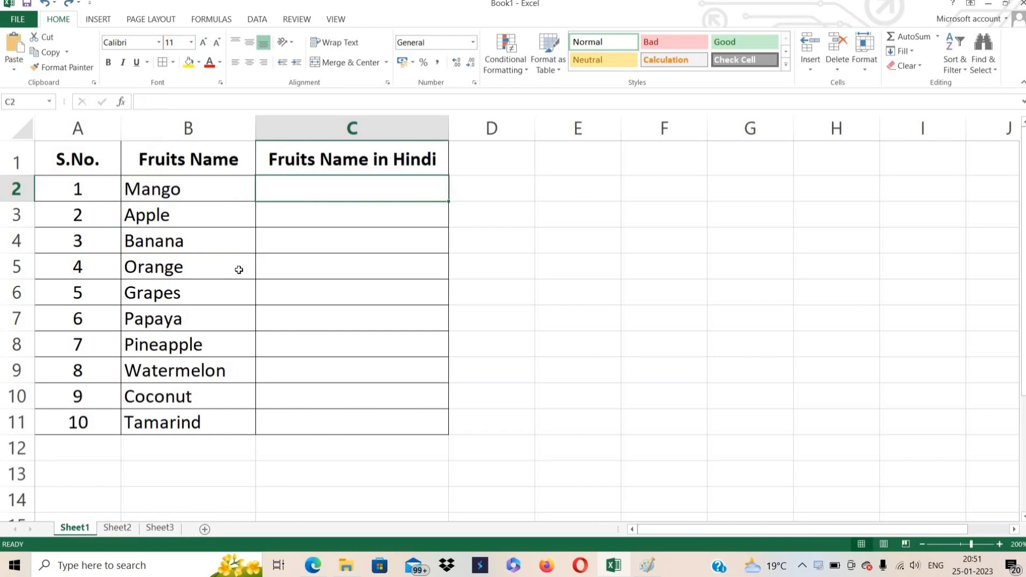
Look over Sheet2's person names and Sheet3's Hindi state names, then return to Sheet1's C4.
left_click(117, 528)
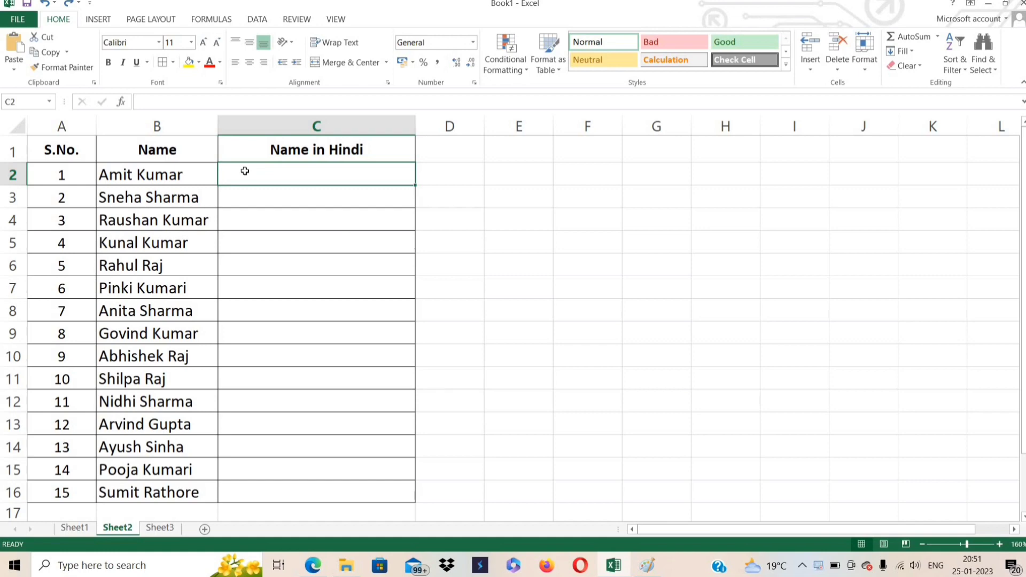
left_click(161, 527)
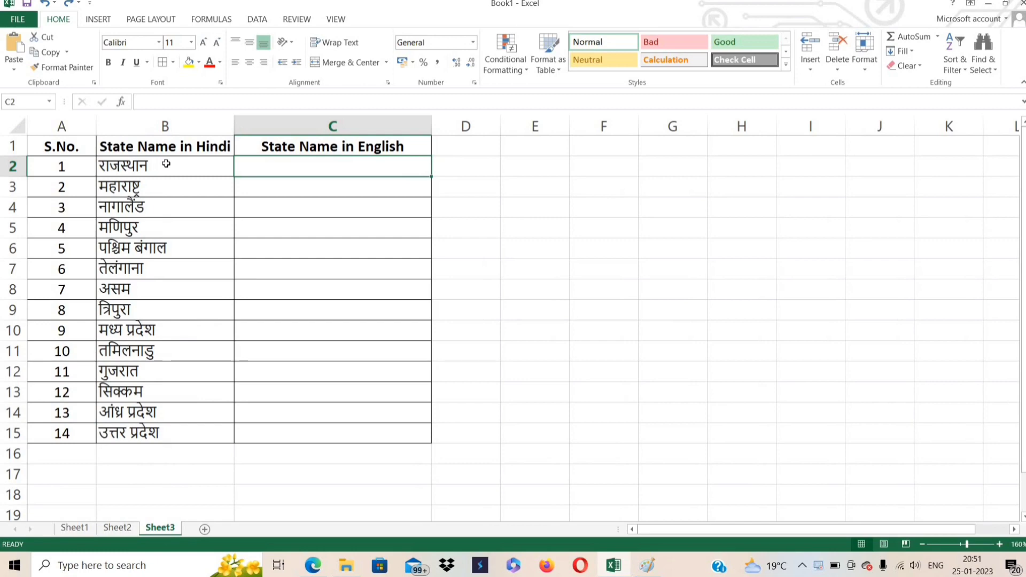
left_click(166, 163)
left_click(275, 166)
left_click(83, 527)
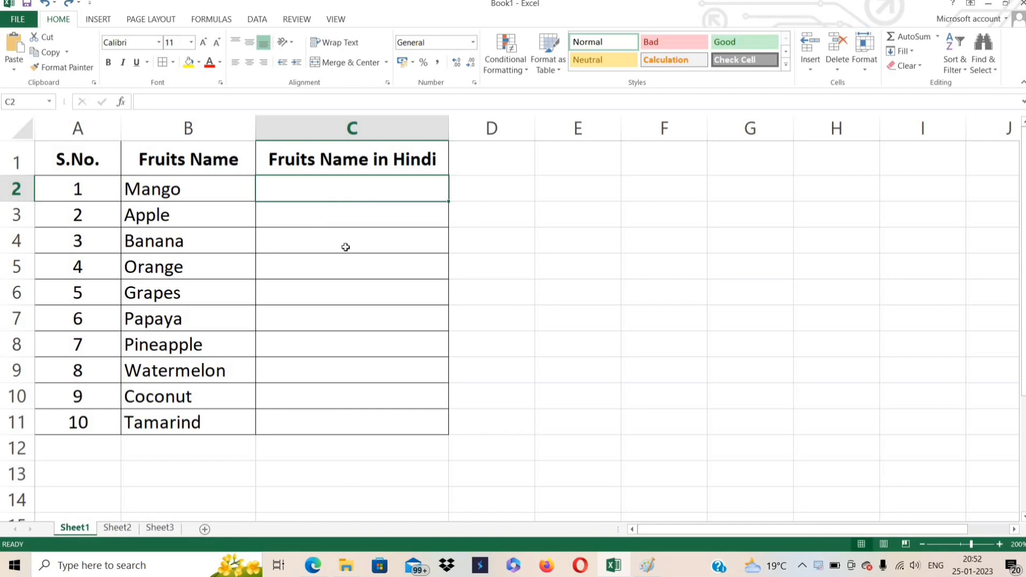
left_click(346, 247)
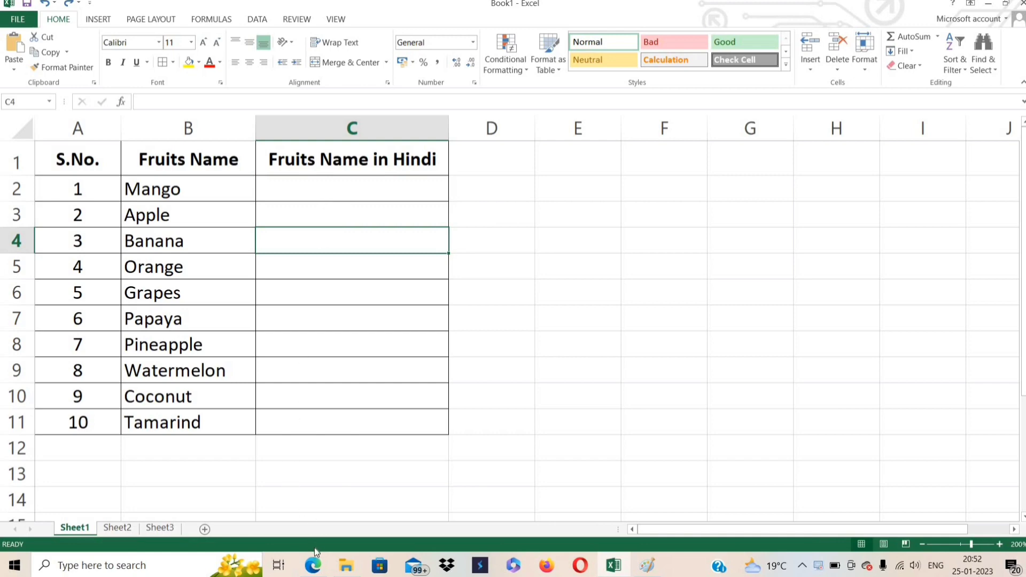
In Edge, search Bing for 'sheets google' and reach the Google Sheets home page.
left_click(313, 564)
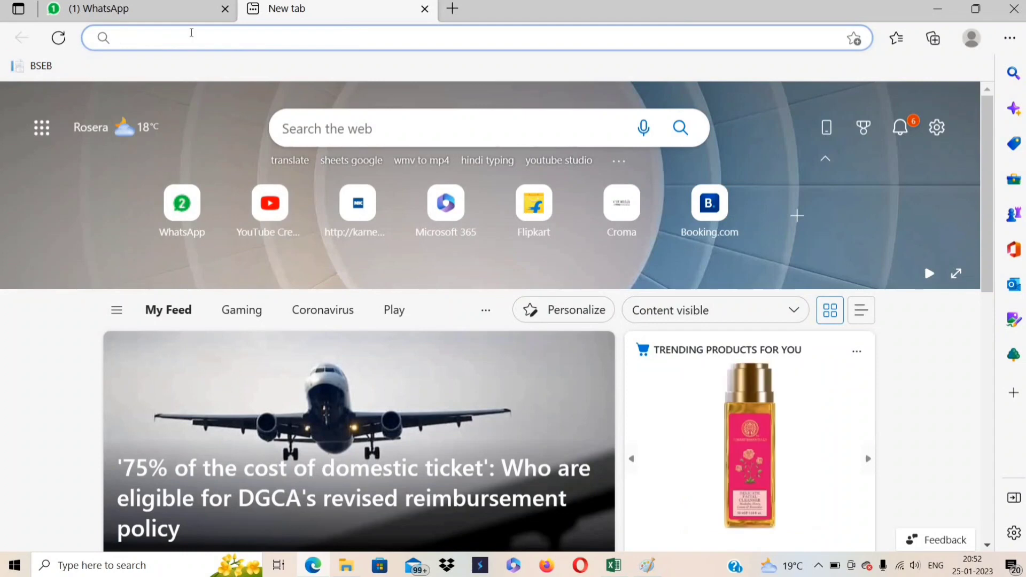
type("shee")
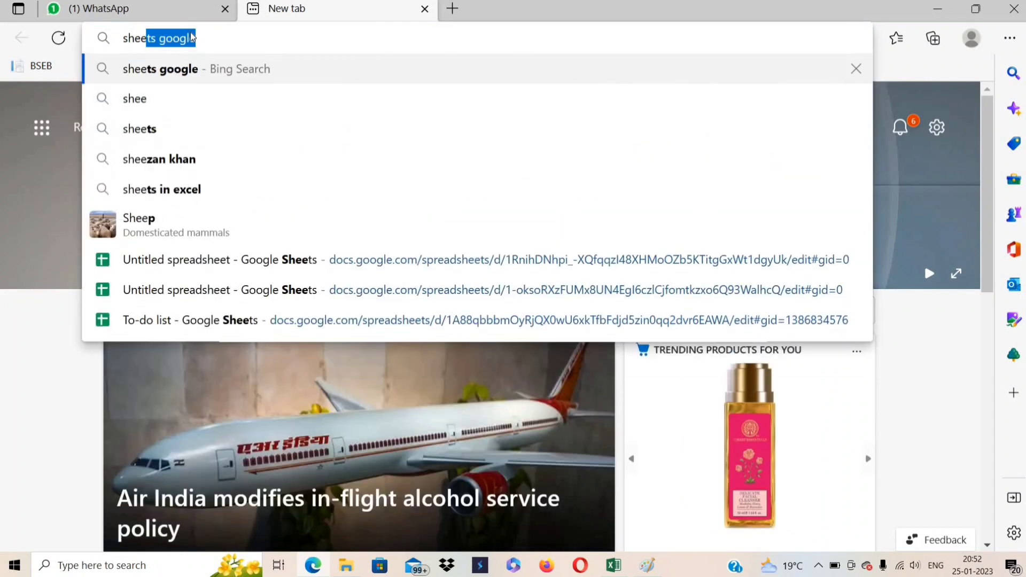
key("Return")
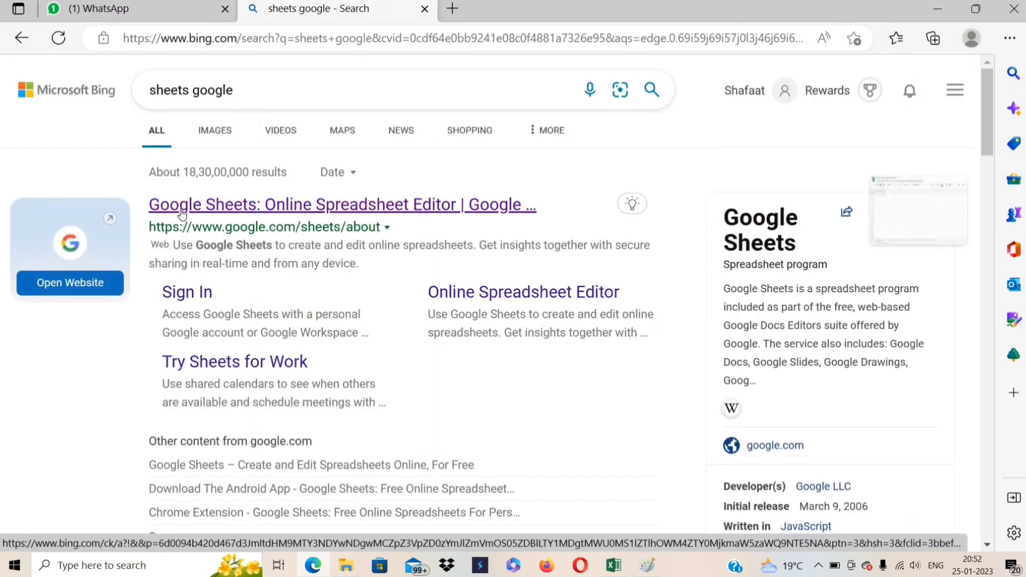
mouse_move(336, 206)
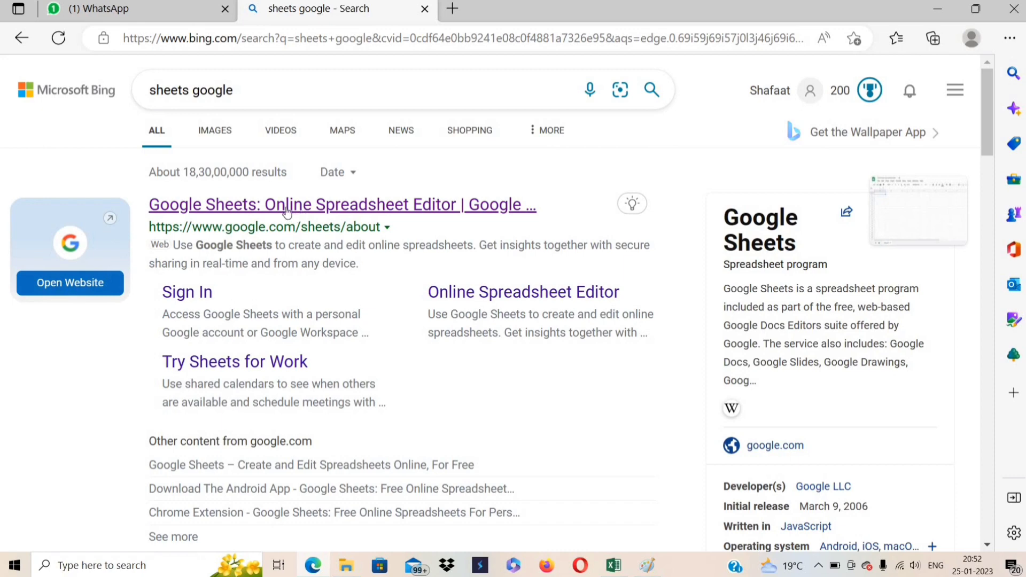
left_click(272, 205)
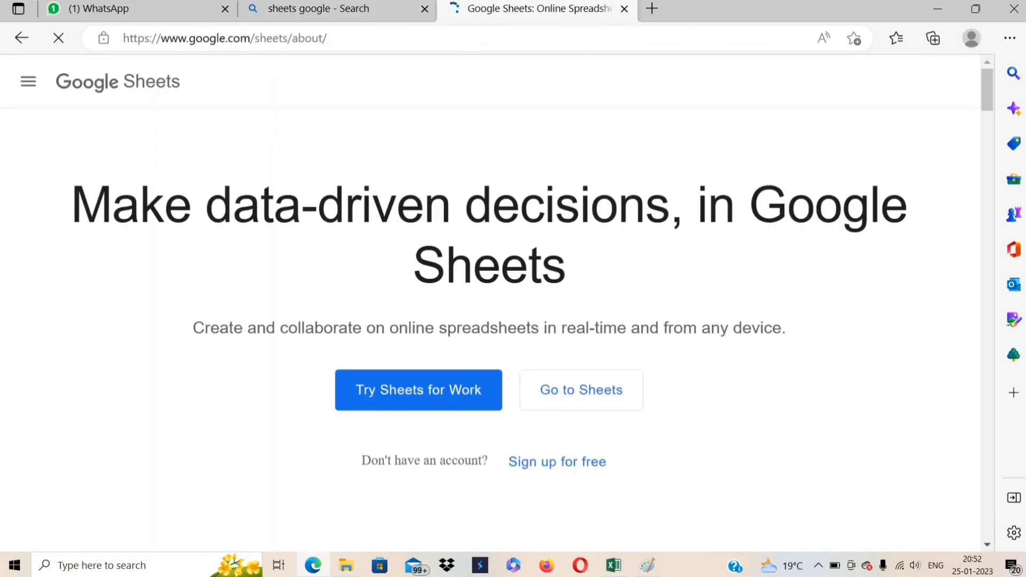
left_click(570, 398)
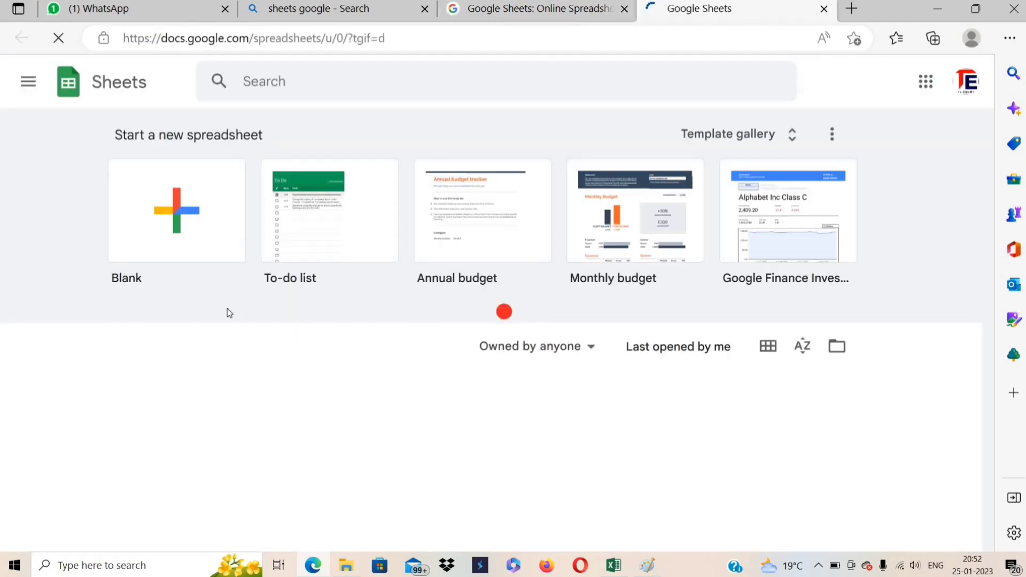
Start an Untitled spreadsheet from the Blank template.
left_click(180, 223)
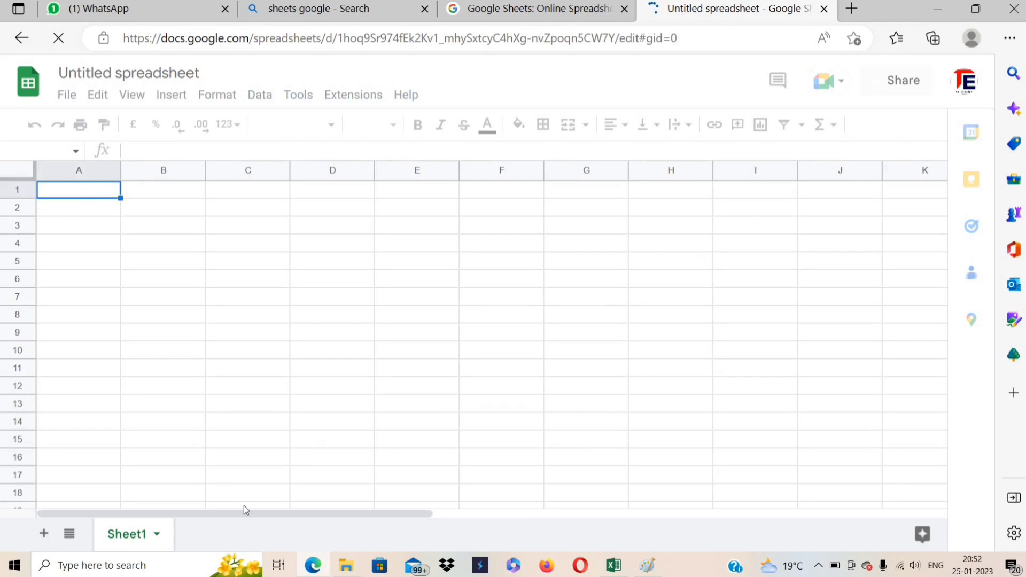
Copy the ten fruit names in B2:B11, Mango to Tamarind, from Excel back to the browser.
left_click(613, 565)
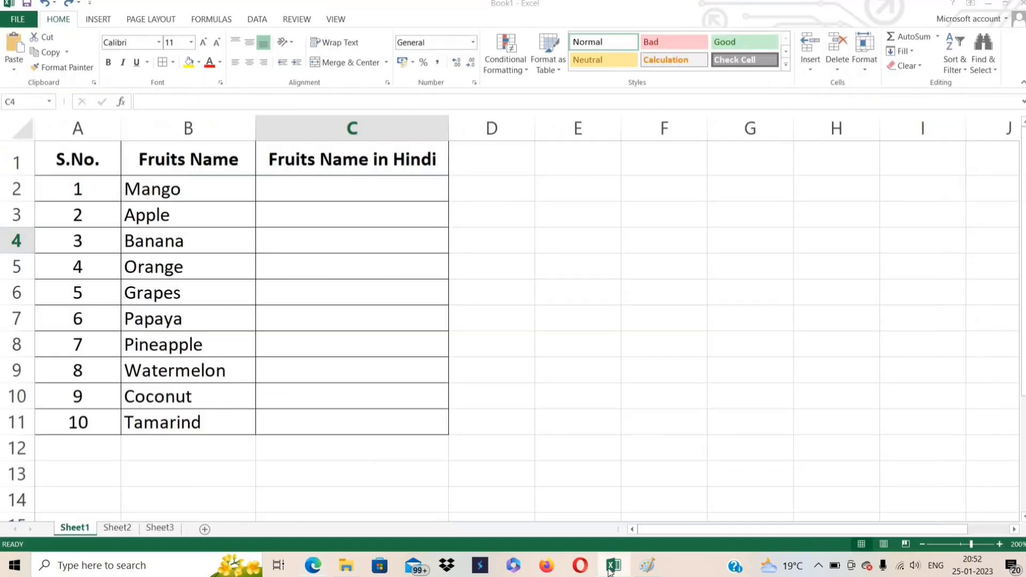
left_click(352, 425)
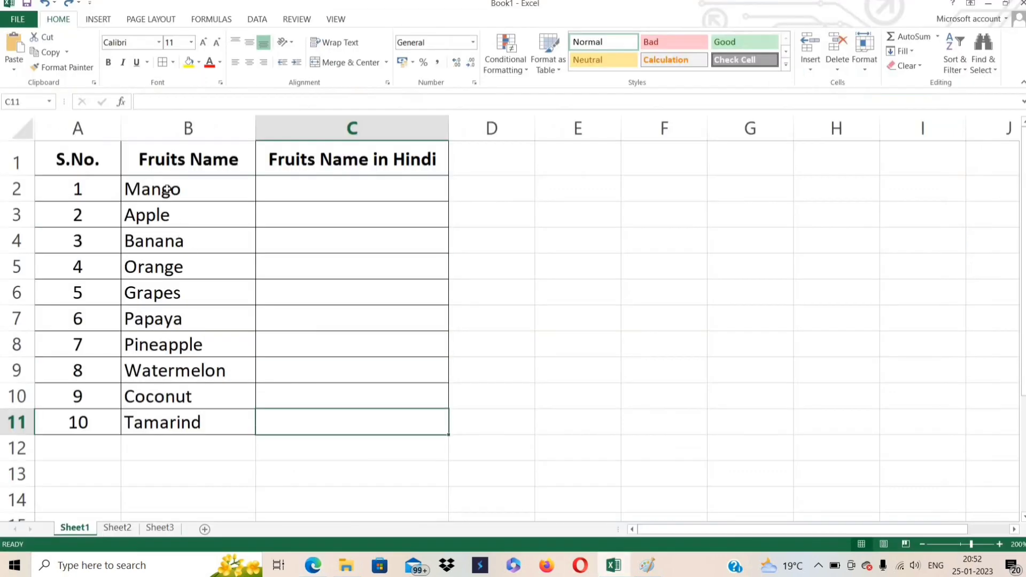
left_click_drag(166, 189, 172, 412)
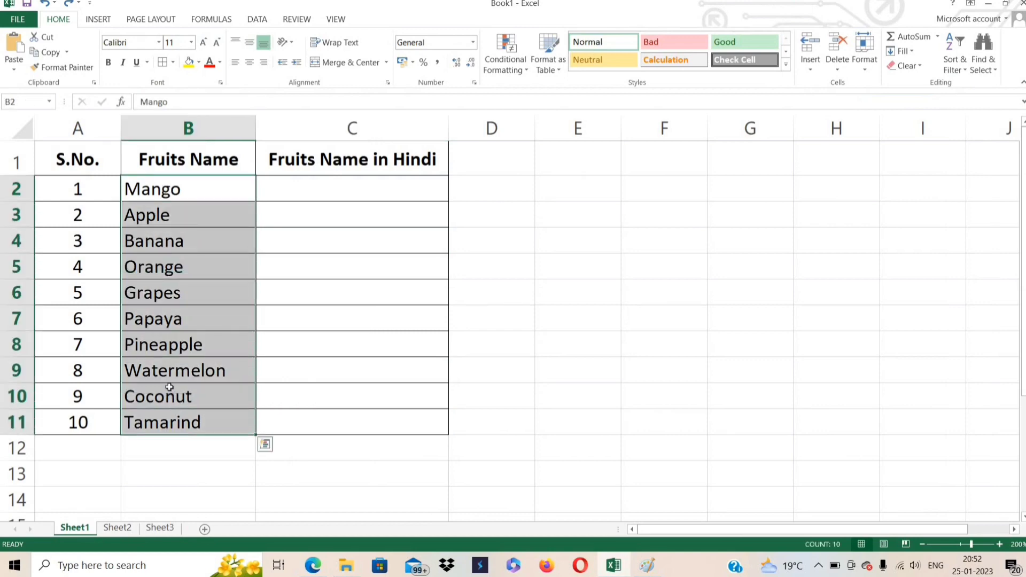
key("ctrl+c")
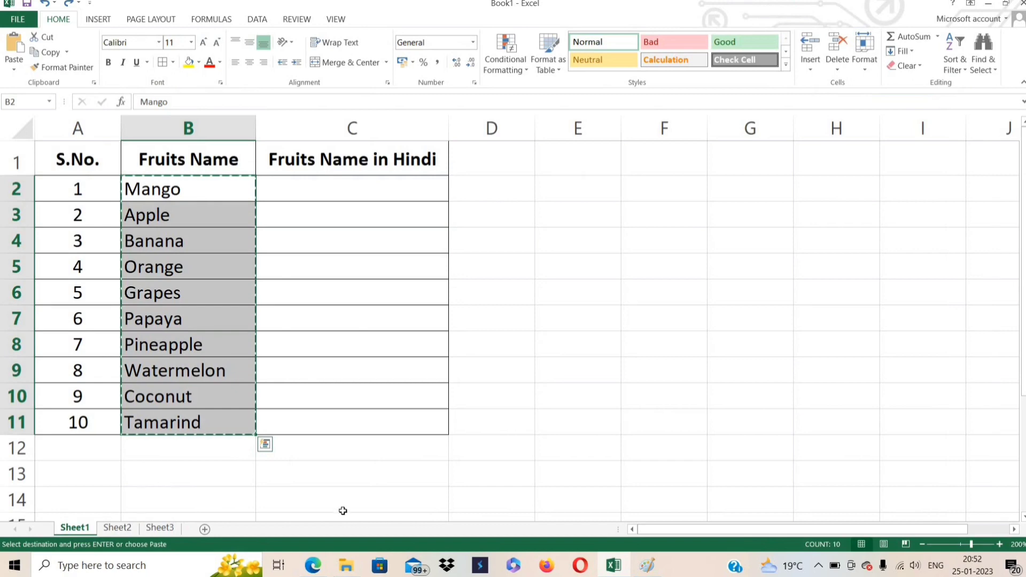
key("alt+Tab")
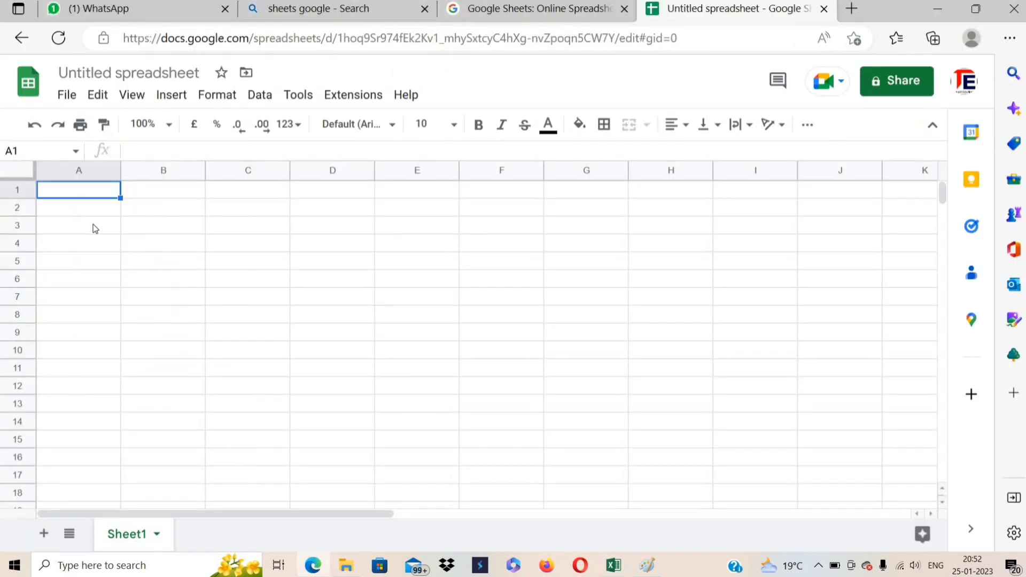
Paste the fruit names into column A and type =GOOGLETRANSLATE(A1,"en","hi") in B1.
key("ctrl+v")
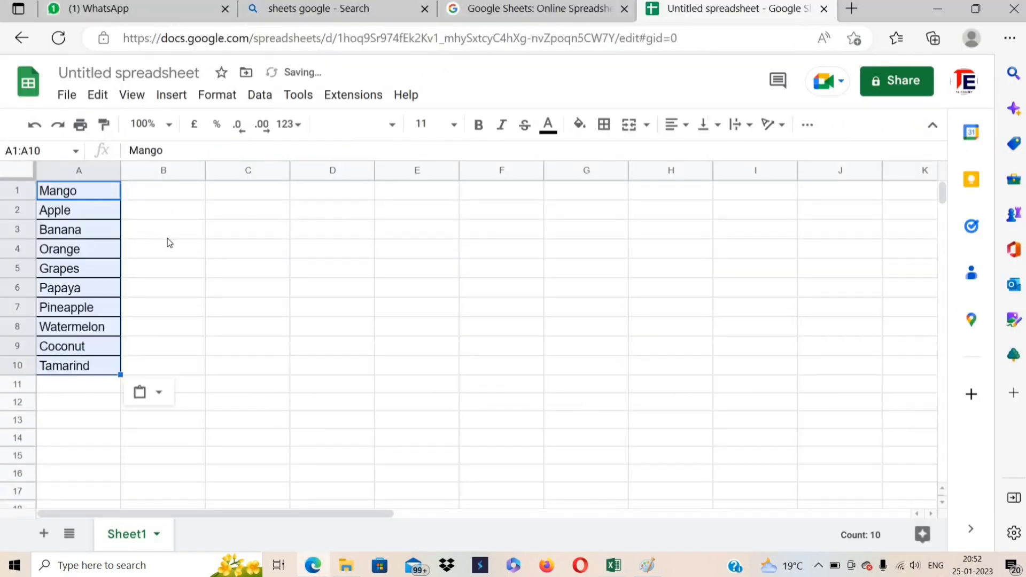
left_click(167, 236)
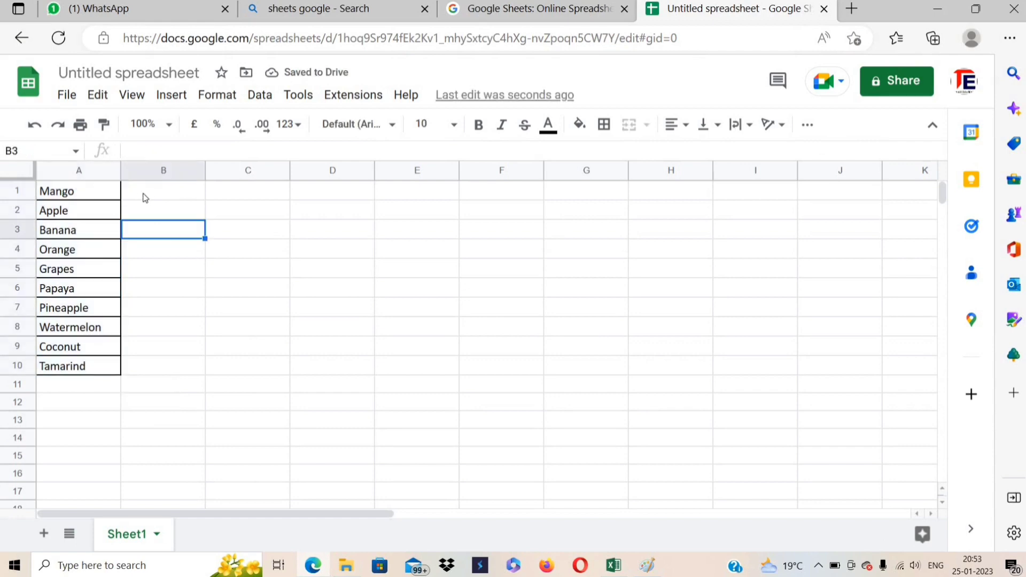
left_click(134, 196)
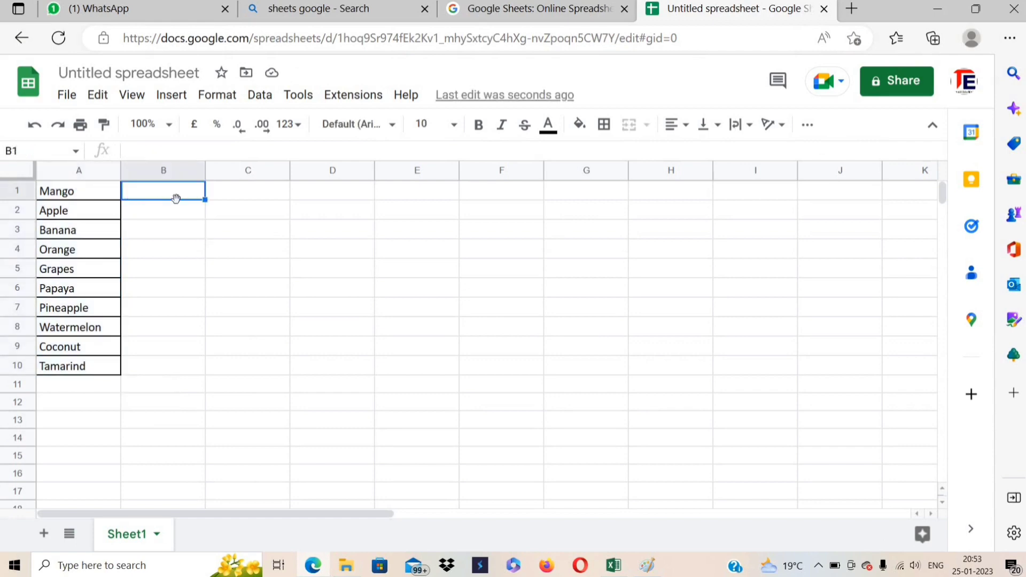
type("=g")
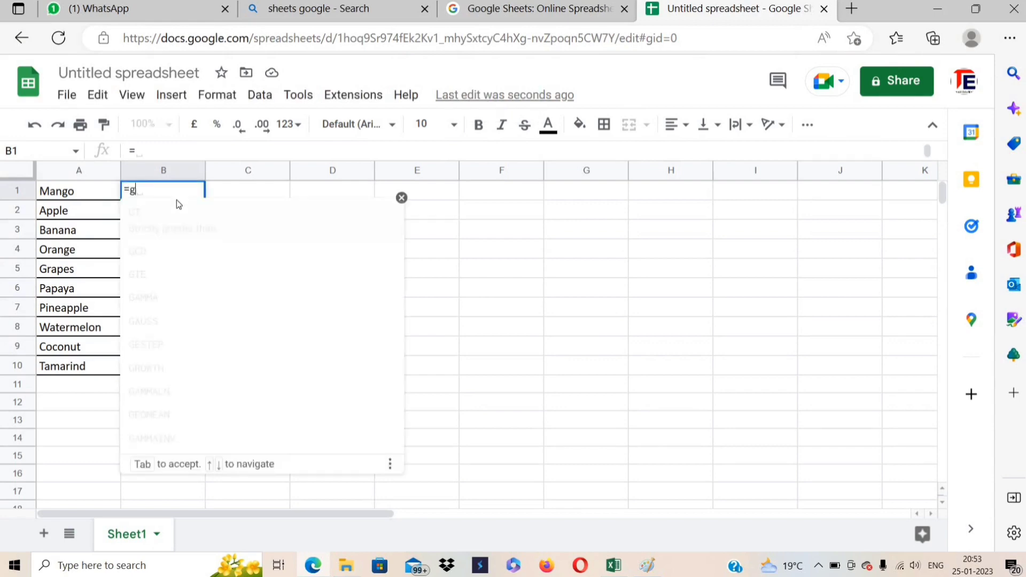
type("oog")
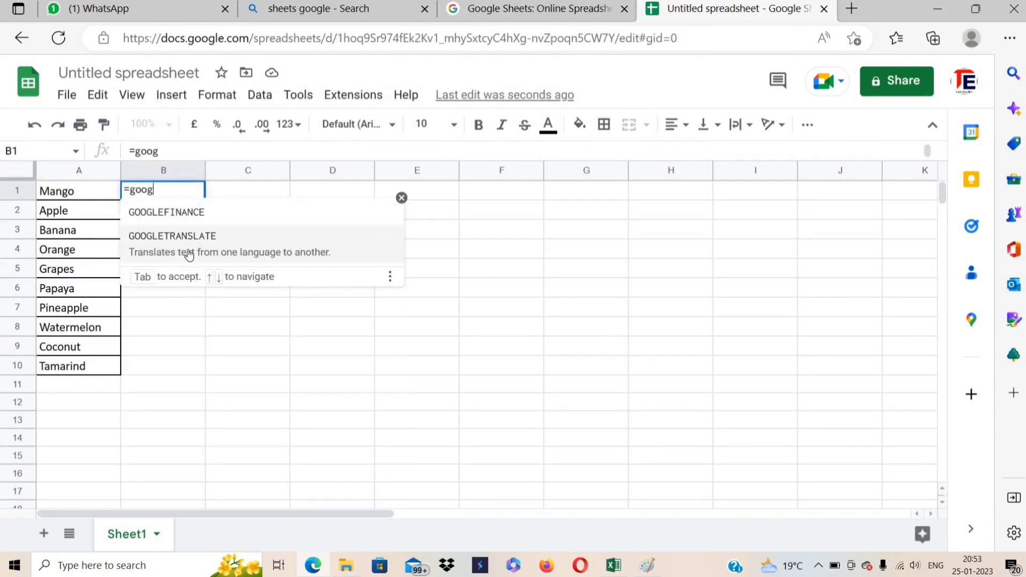
left_click(189, 255)
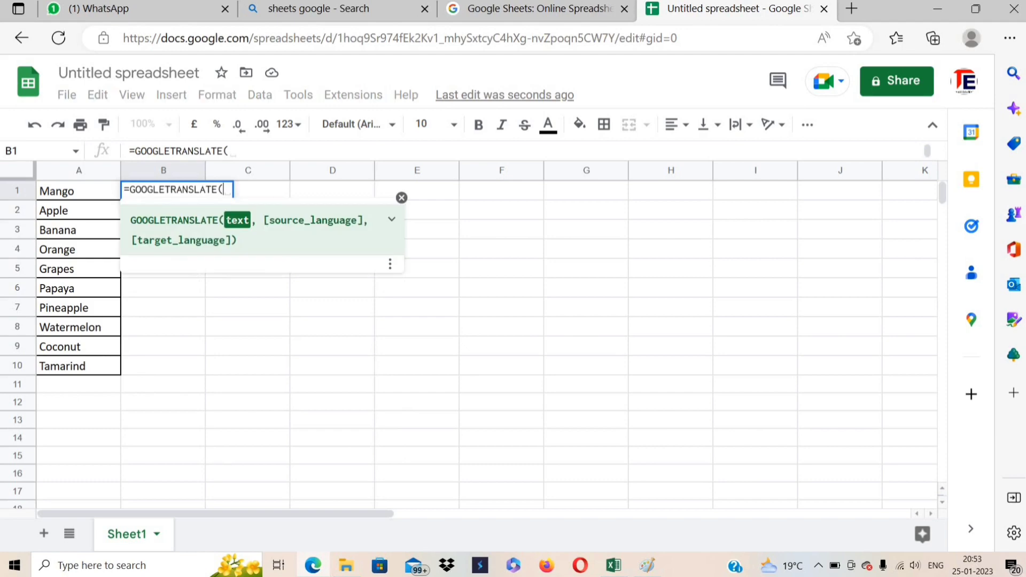
left_click(92, 195)
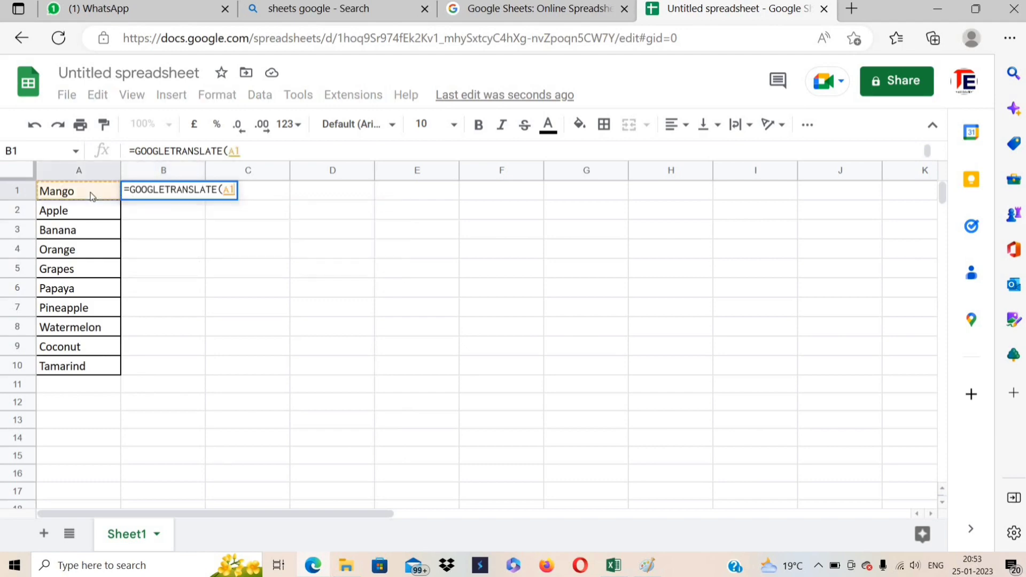
type(",")
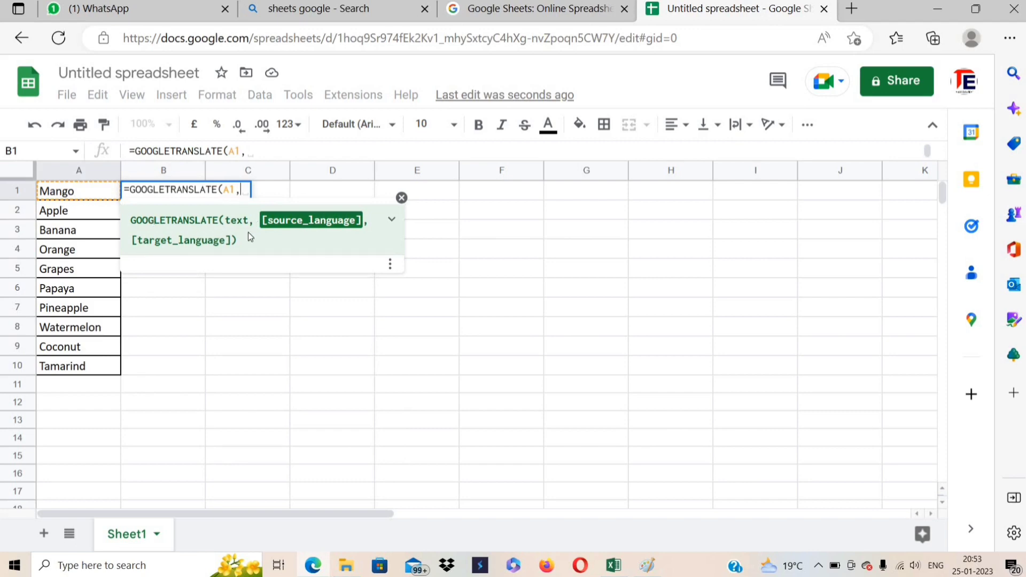
type("\"")
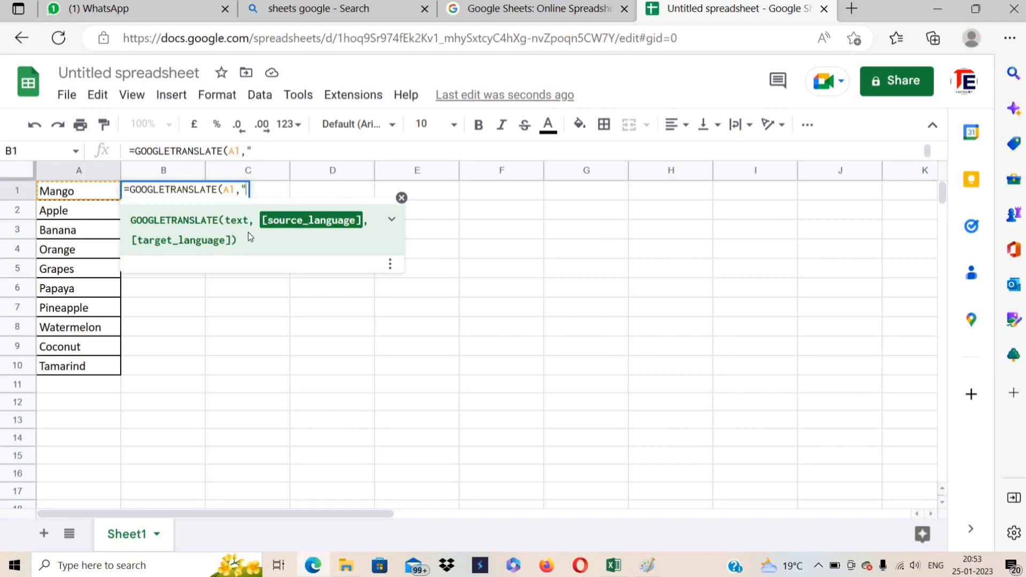
type("en")
type("\",")
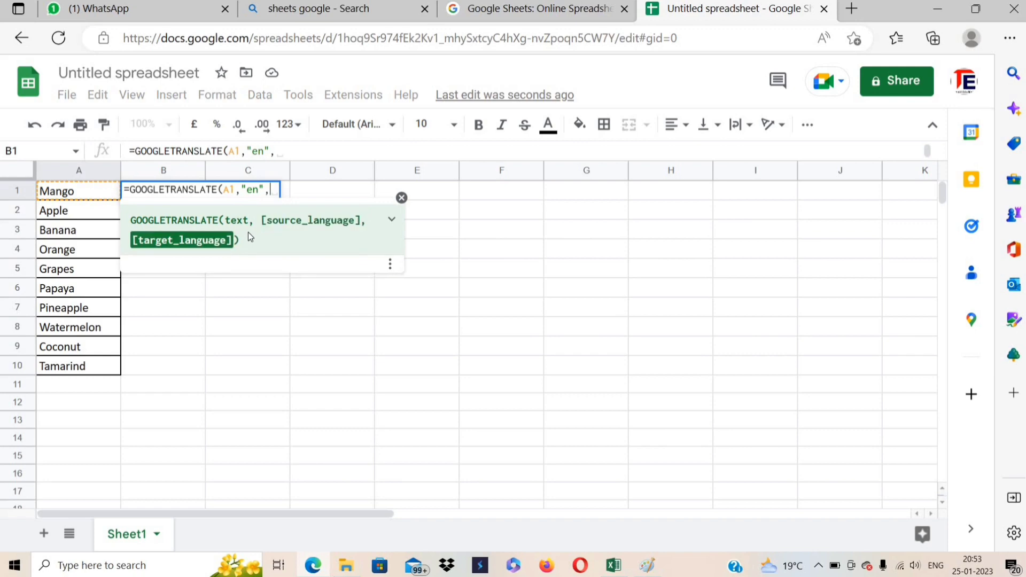
type("\"h")
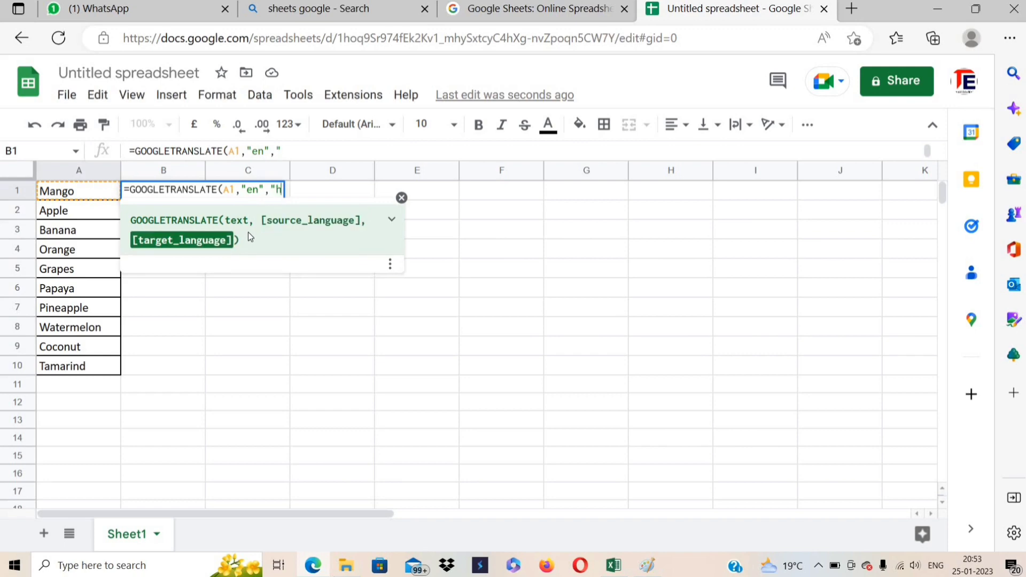
type("i\"")
type(")")
Commit the B1 translation formula and fill it down through B10.
key("Return")
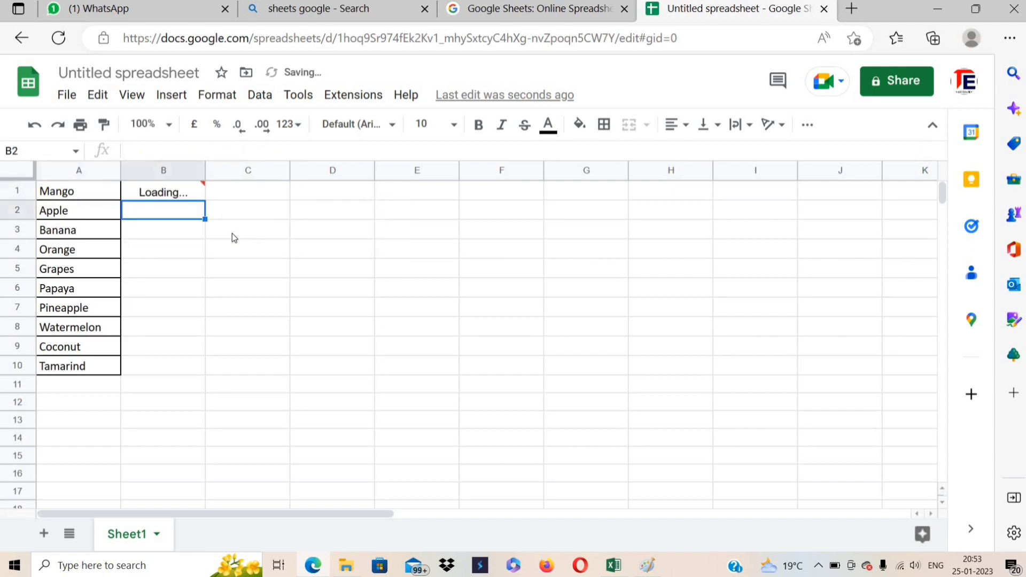
left_click(184, 195)
mouse_move(203, 200)
left_mouse_down()
mouse_move(214, 366)
mouse_move(198, 366)
left_mouse_up()
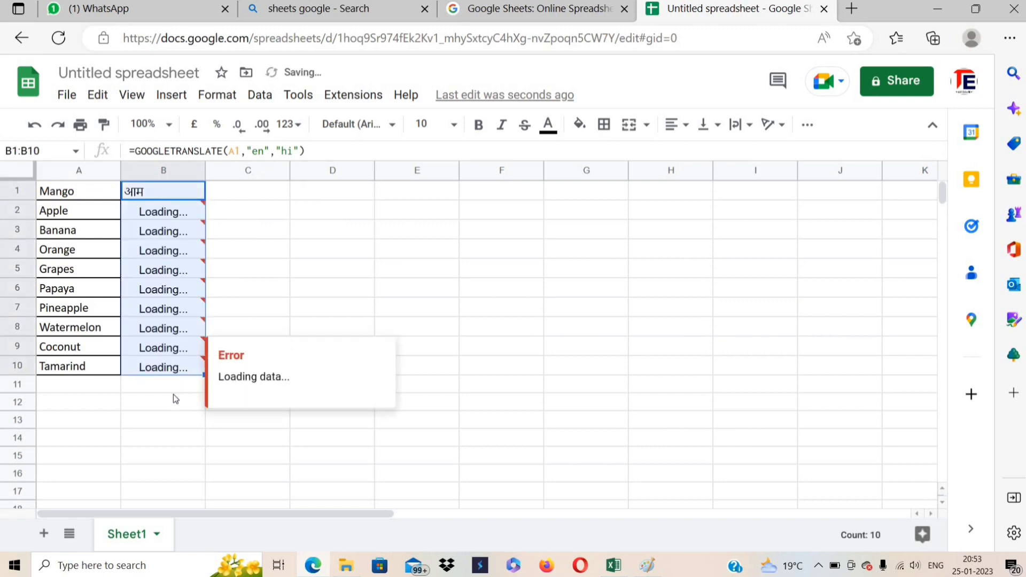
left_click(168, 392)
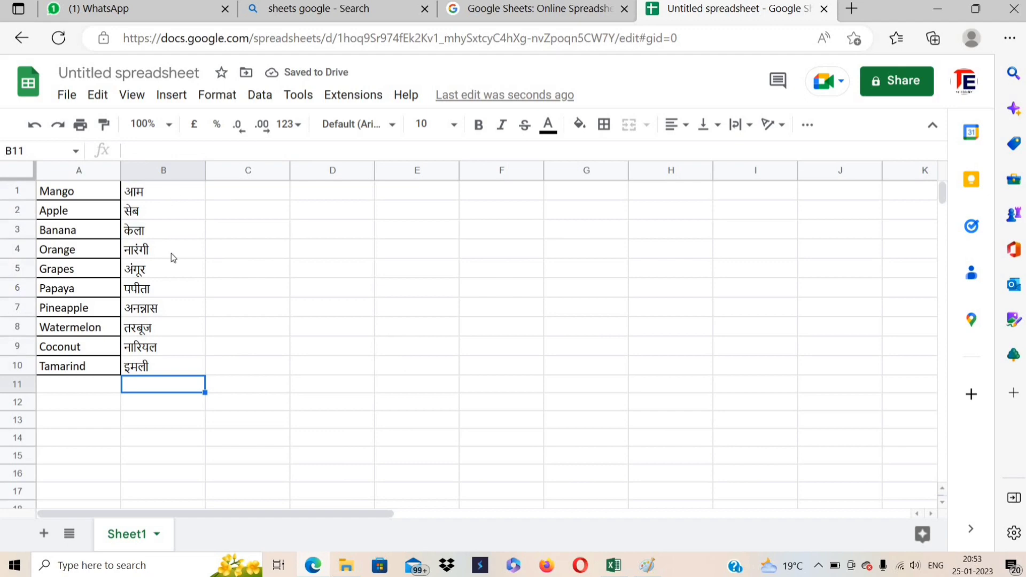
Copy the Hindi fruit names B1:B10 and select Excel cell C2.
left_click_drag(171, 190, 173, 360)
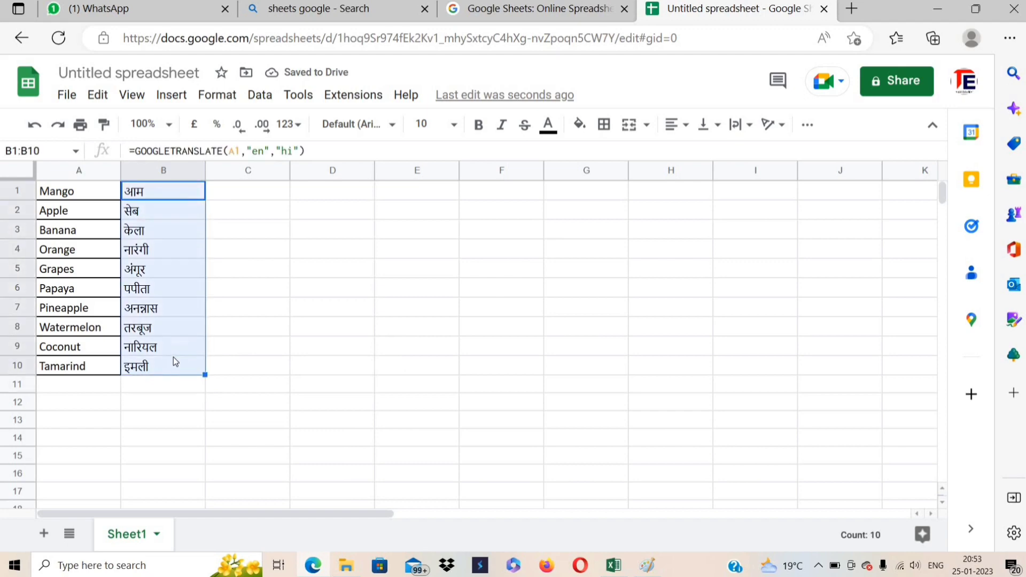
key("ctrl+c")
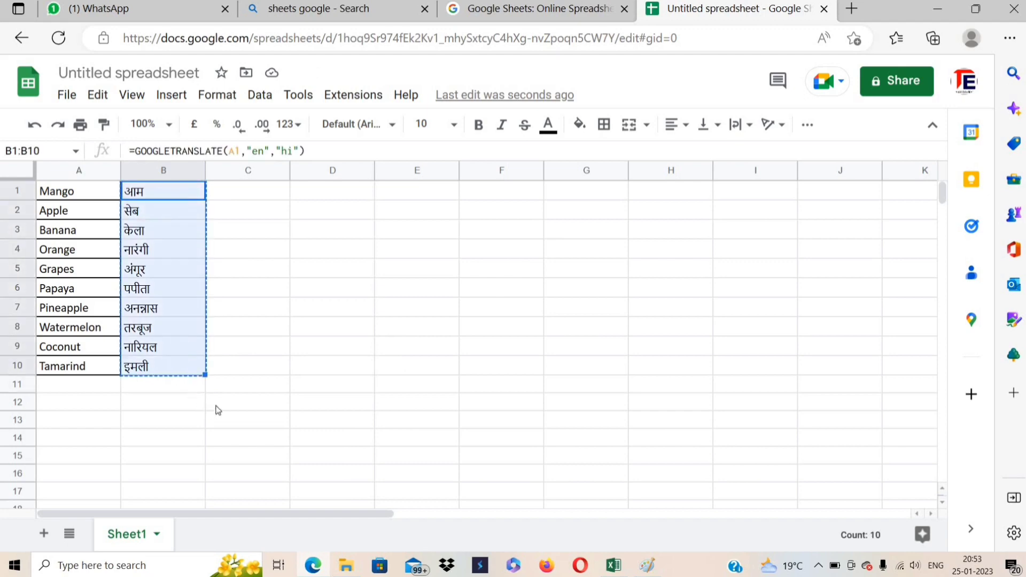
key("alt+Tab")
left_click(307, 193)
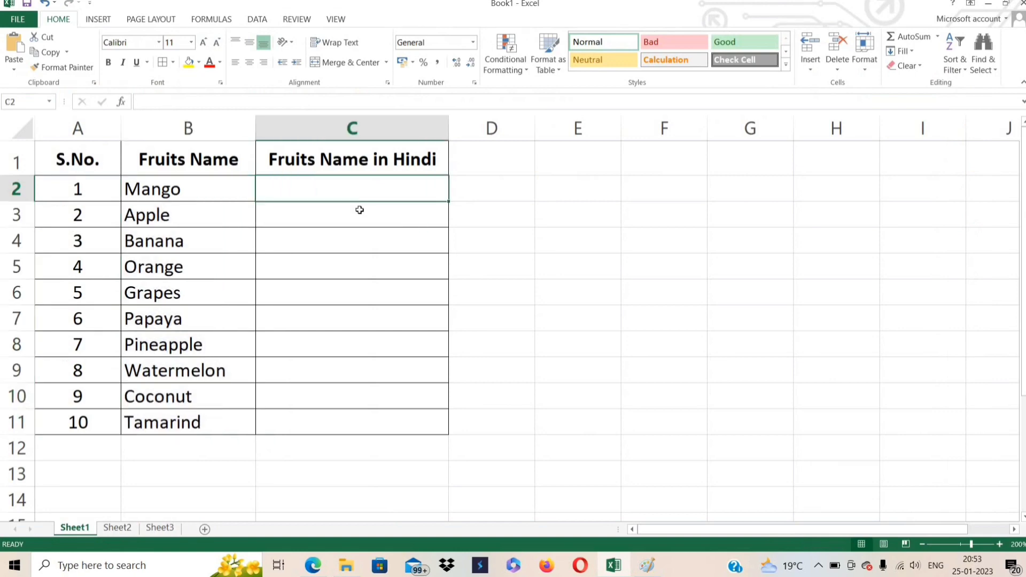
Paste the Hindi fruit names into C2:C11 and check Mango against its Hindi name.
key("ctrl+v")
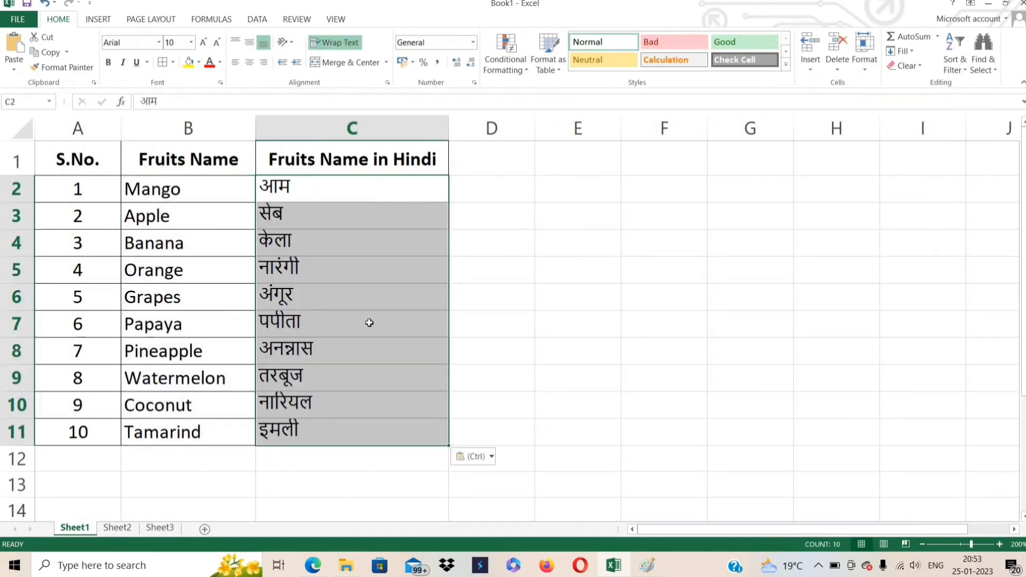
left_click(367, 323)
left_click(207, 199)
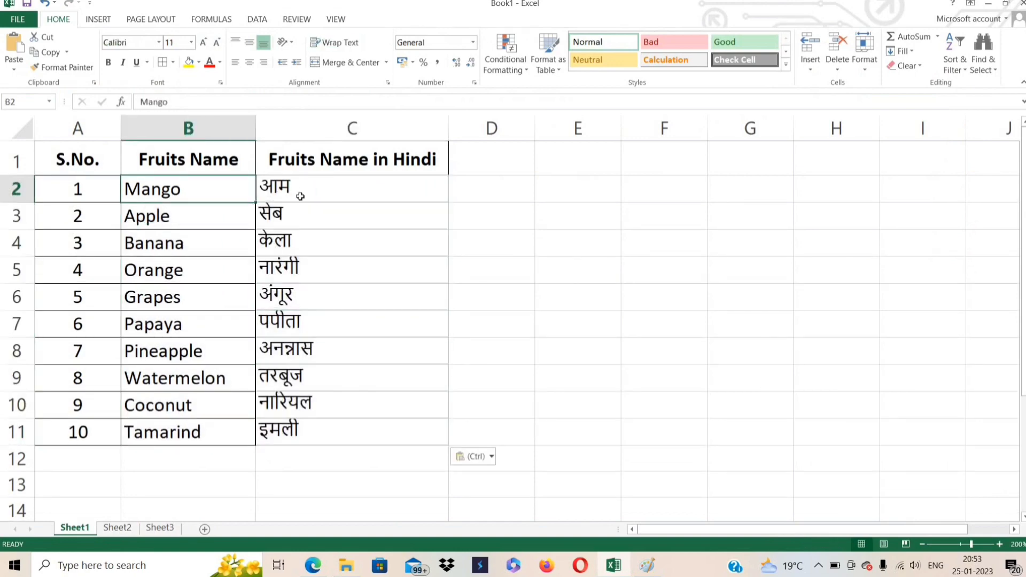
left_click(299, 194)
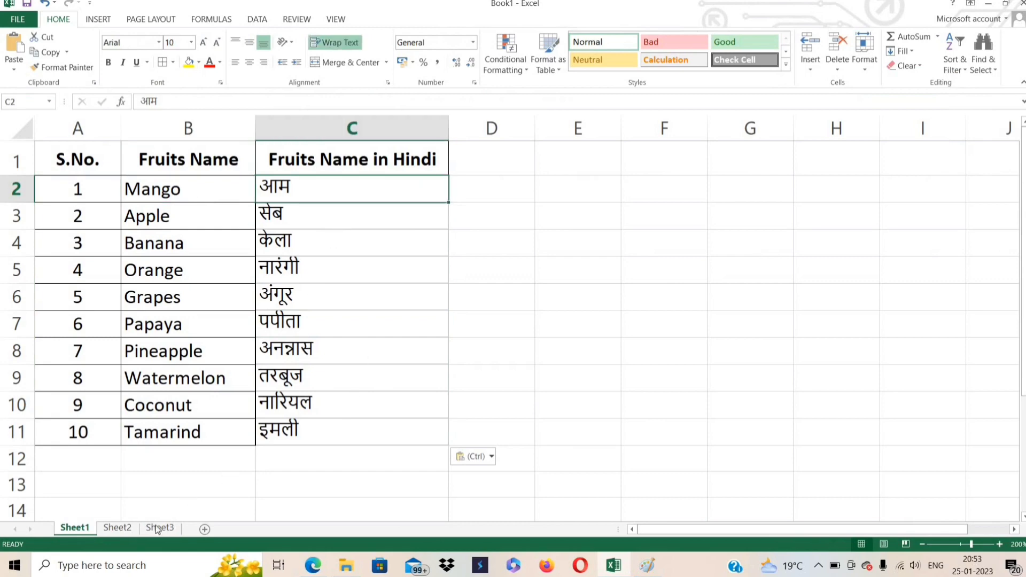
Copy the fifteen person names B2:B16 from Sheet2 and return to Google Sheets.
left_click(118, 528)
left_click(225, 281)
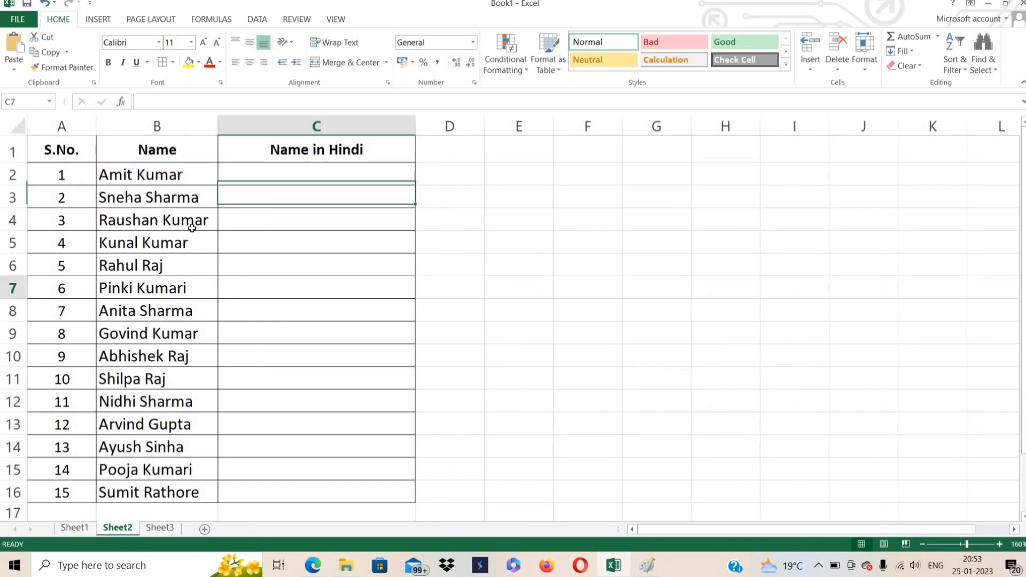
left_click_drag(161, 176, 168, 486)
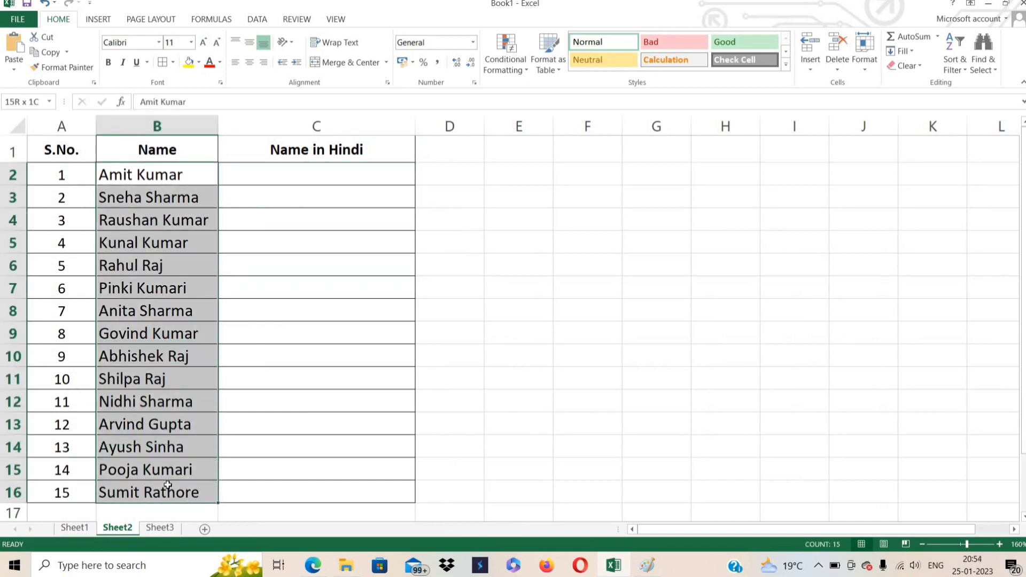
key("ctrl+c")
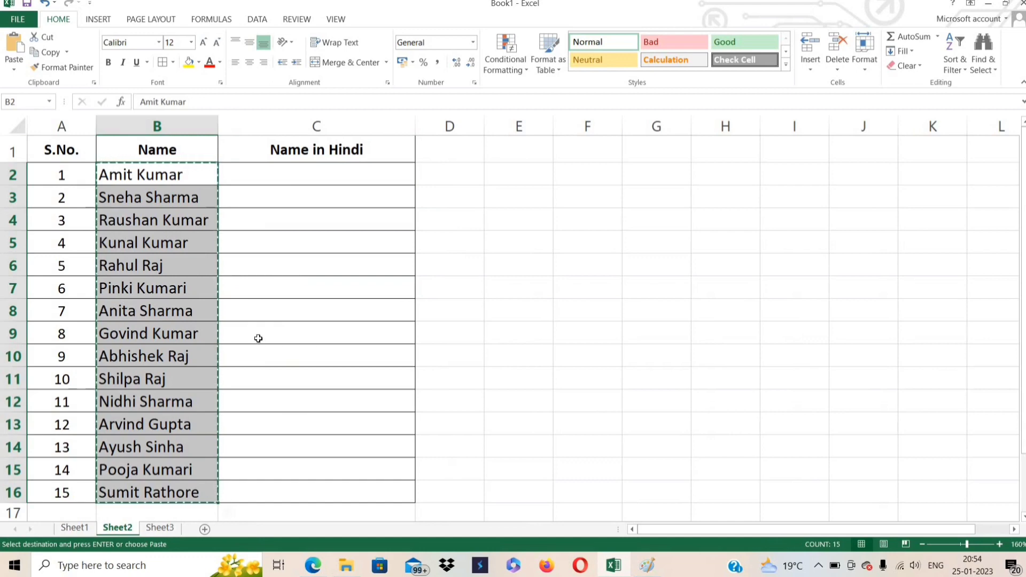
key("alt+Tab")
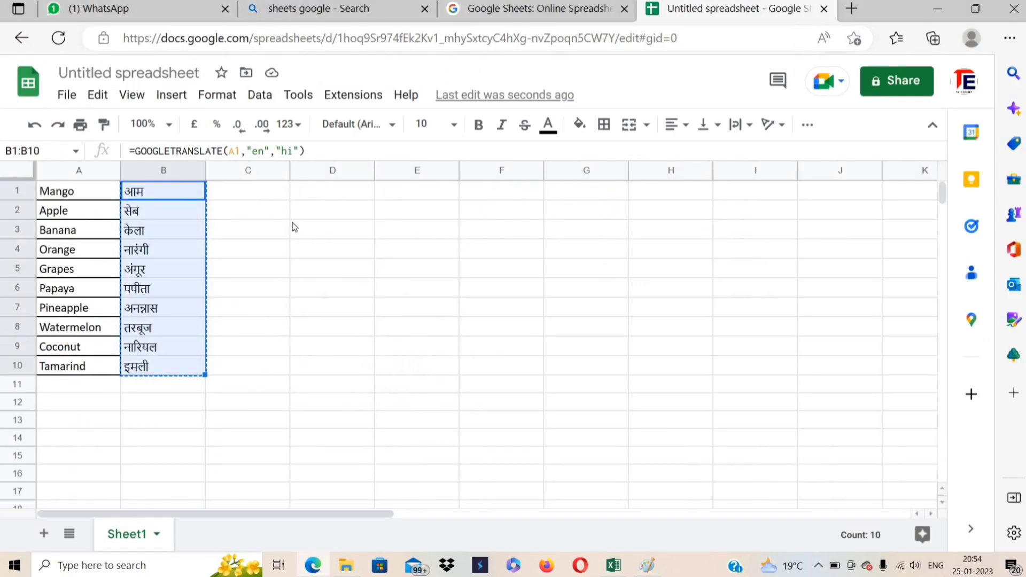
Paste the names into C1 and enter =GOOGLETRANSLATE(C1,"en","hi") in D1.
key("Right")
key("ctrl+v")
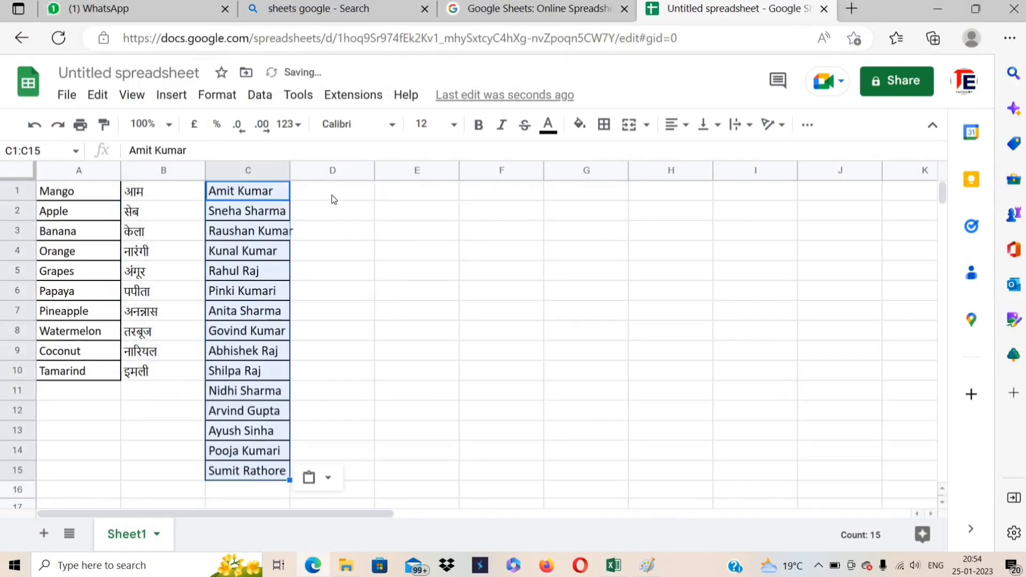
key("Right")
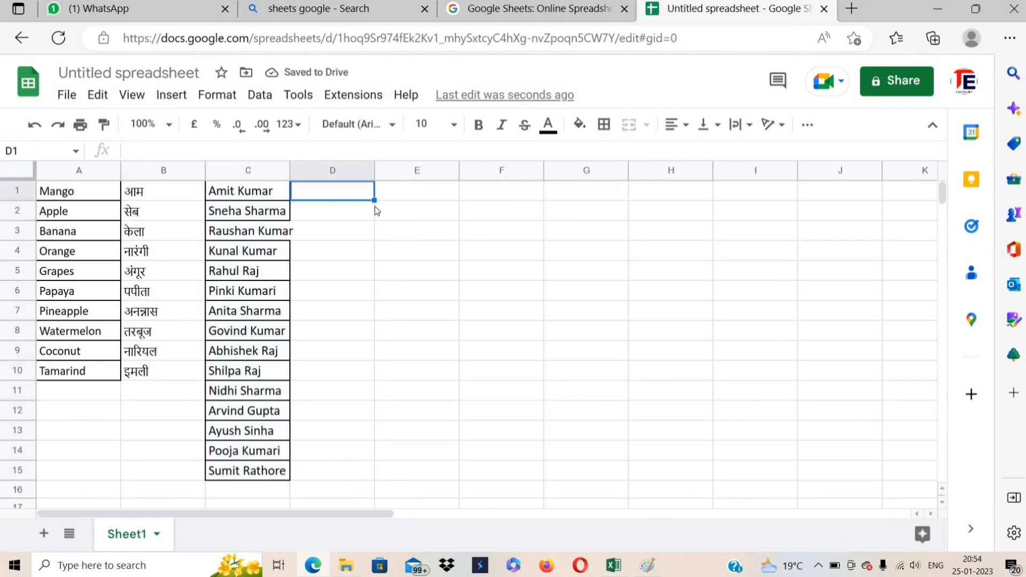
type("=goog")
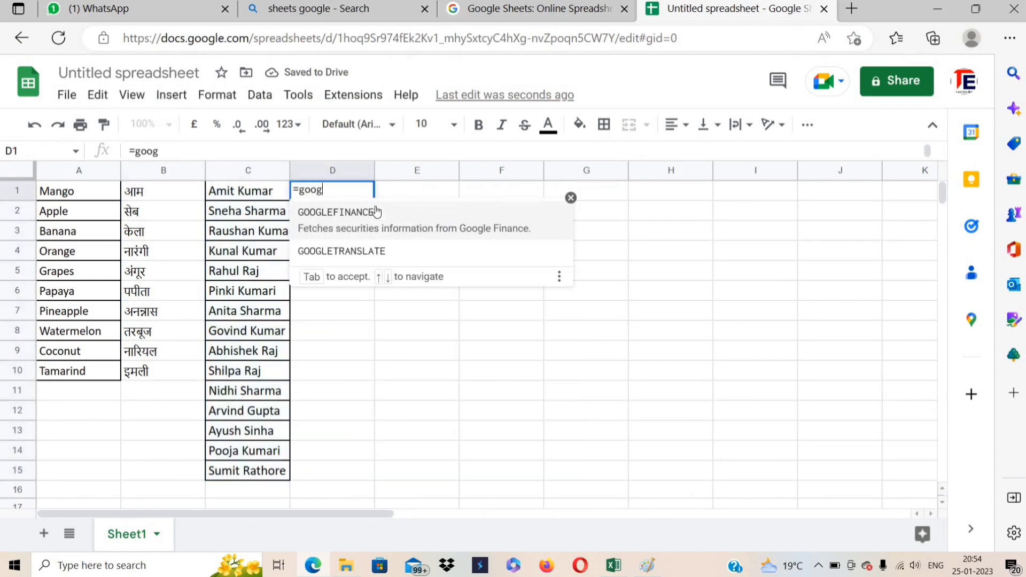
left_click(379, 241)
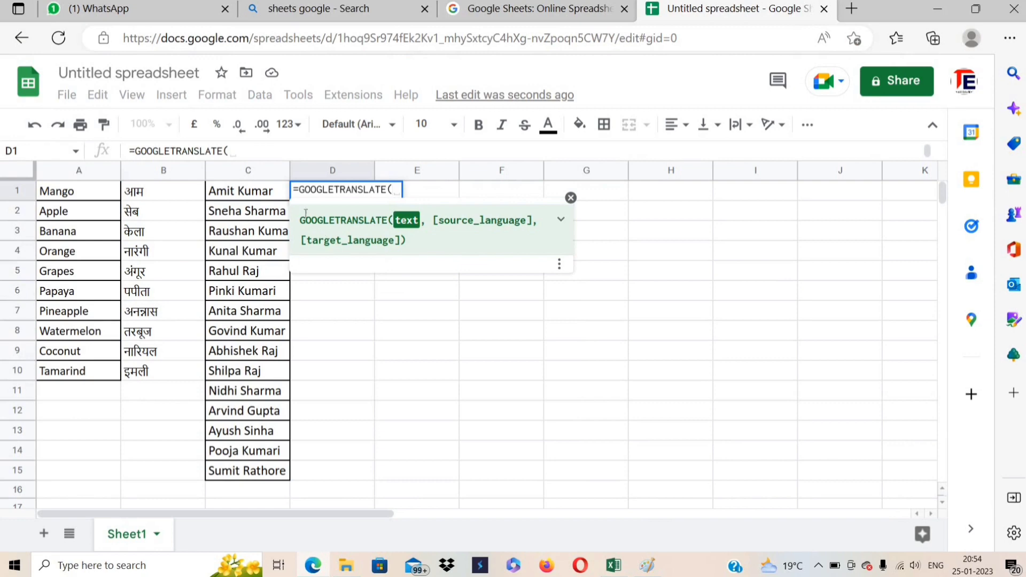
left_click(253, 195)
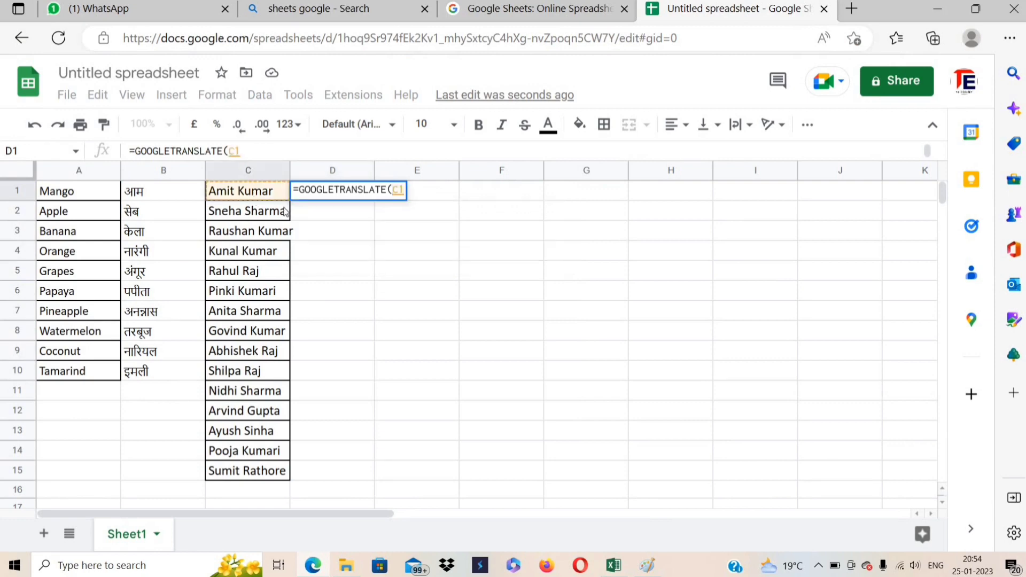
type(",")
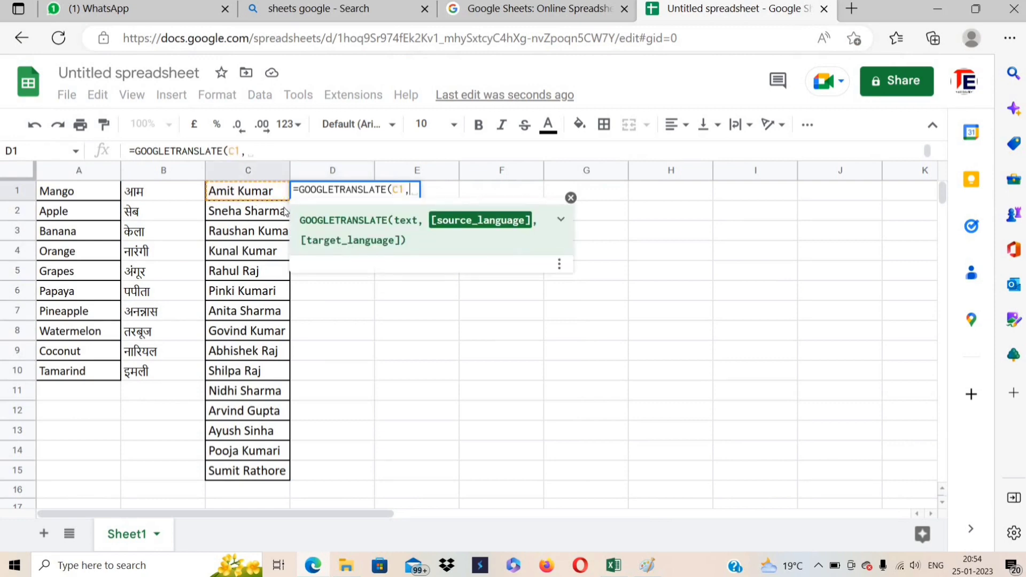
type("\"en")
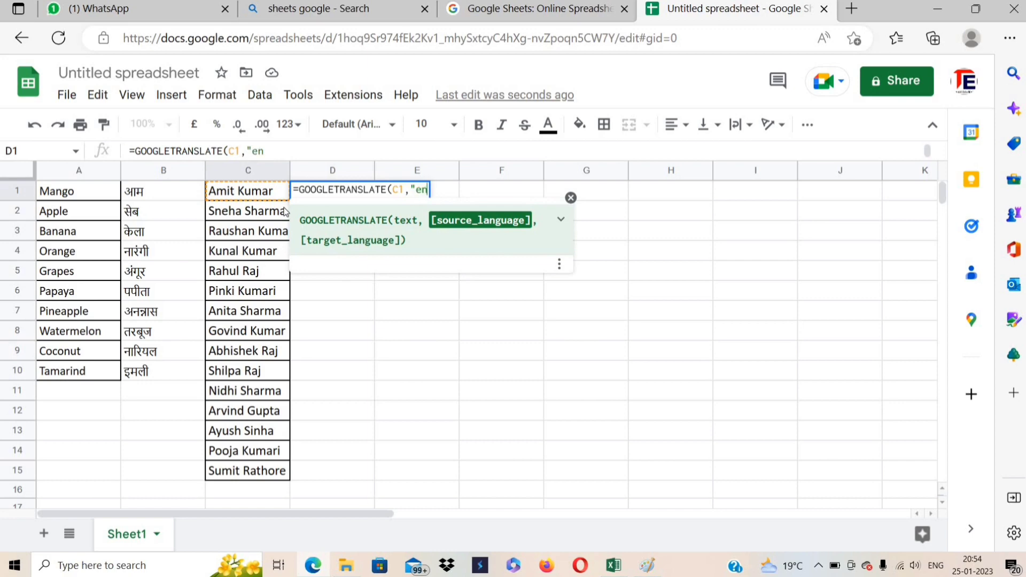
type("\"")
type(",\"")
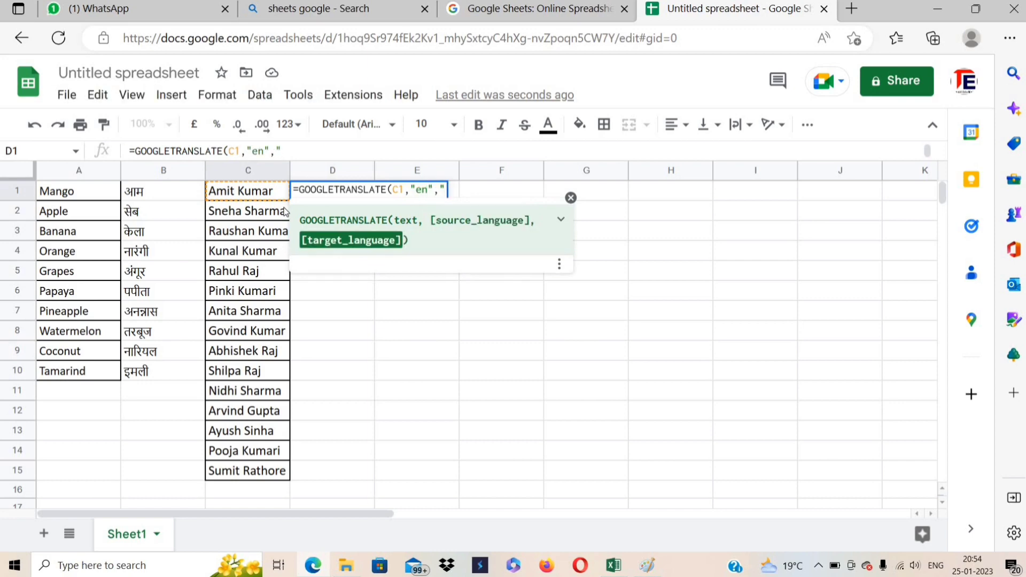
type("hi\"")
type(")")
key("Return")
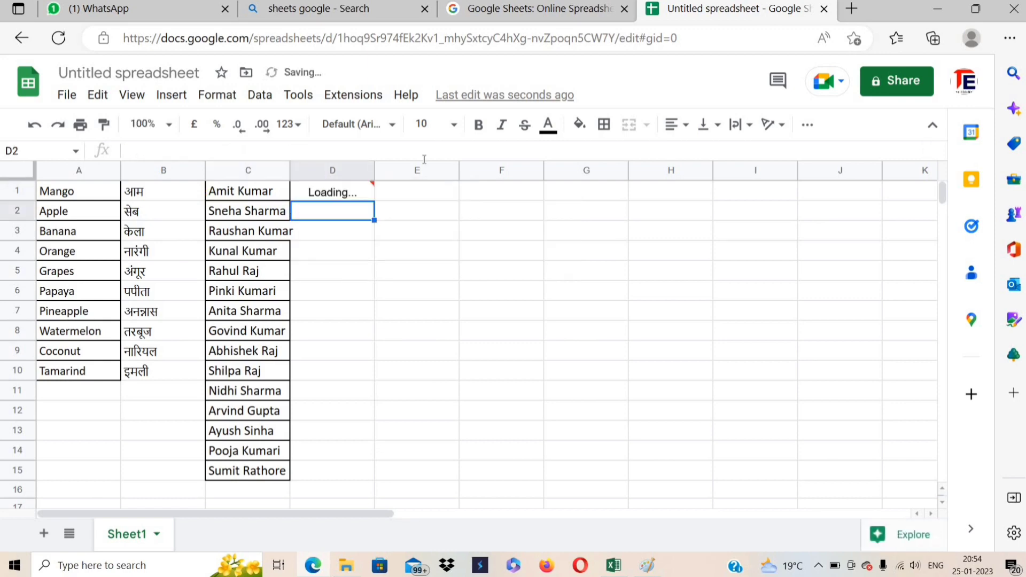
Fill the D1 formula down to D15, copy the Hindi names, and return to Excel.
left_click(337, 196)
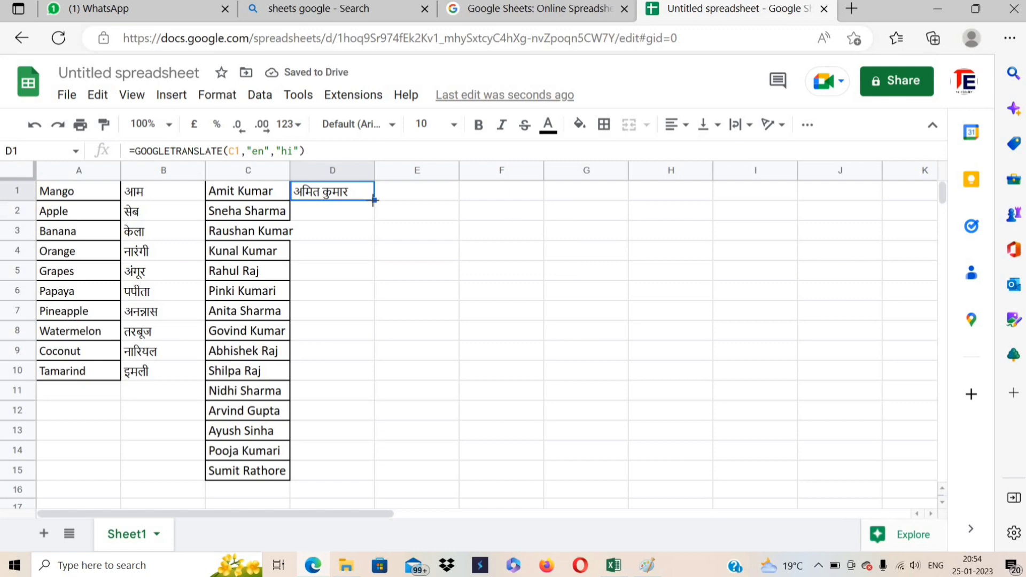
left_click_drag(373, 199, 392, 473)
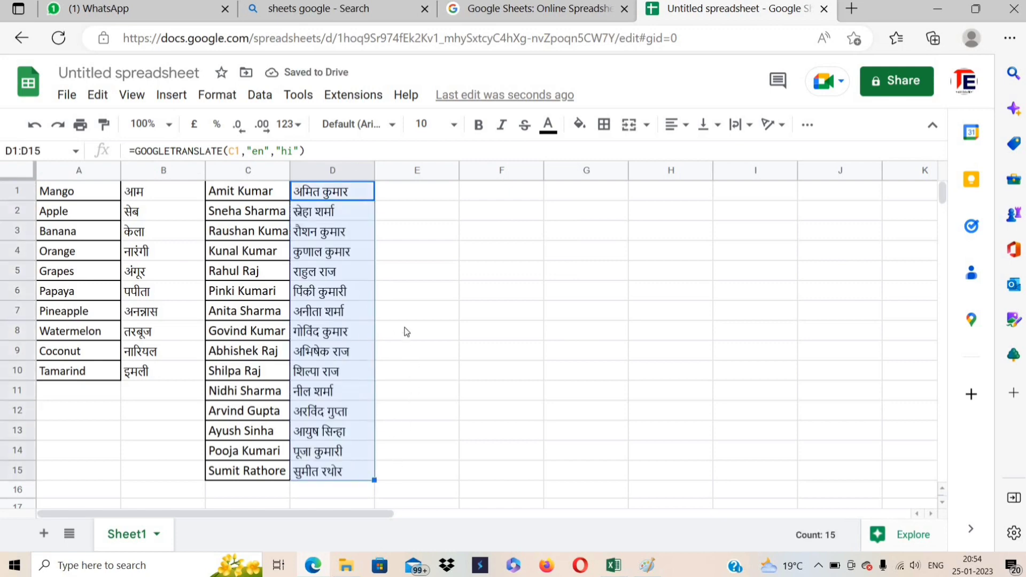
key("ctrl+c")
key("alt+Tab")
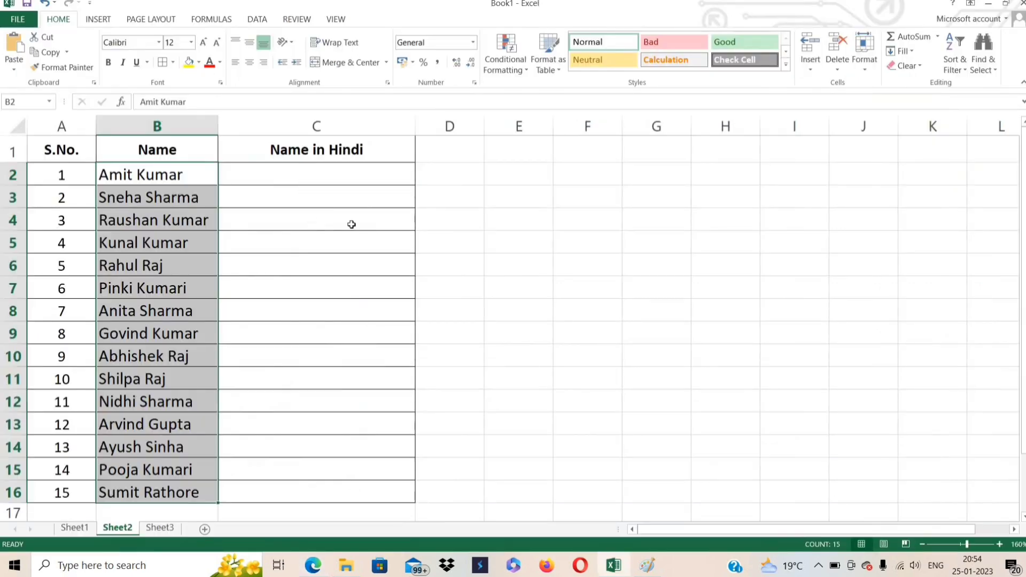
Paste the fifteen Hindi person names into Sheet2's Name in Hindi column.
key("Right")
key("ctrl+v")
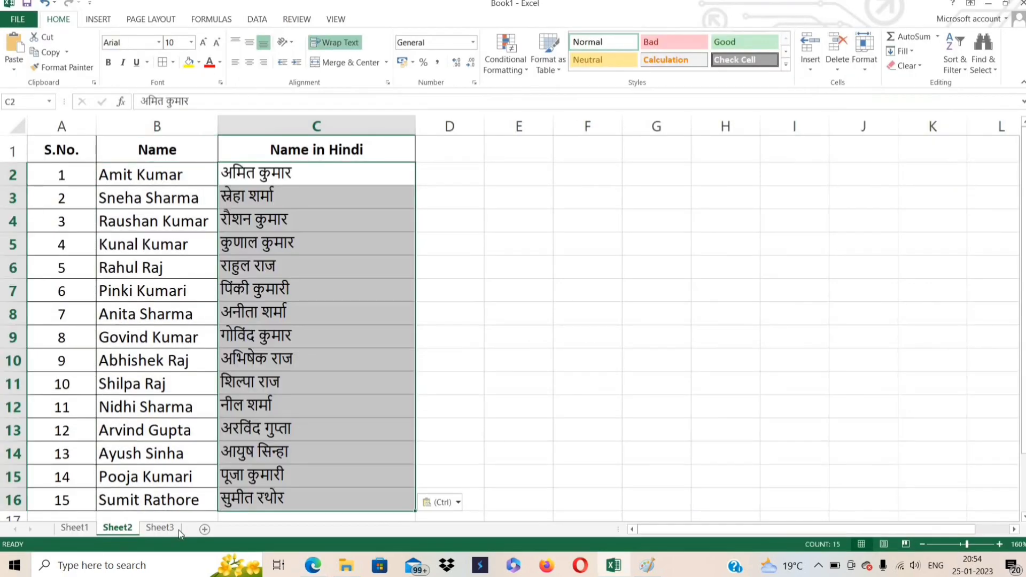
left_click(179, 529)
Copy Sheet3's Hindi state names B2:B15 and return to Google Sheets.
left_click(236, 369)
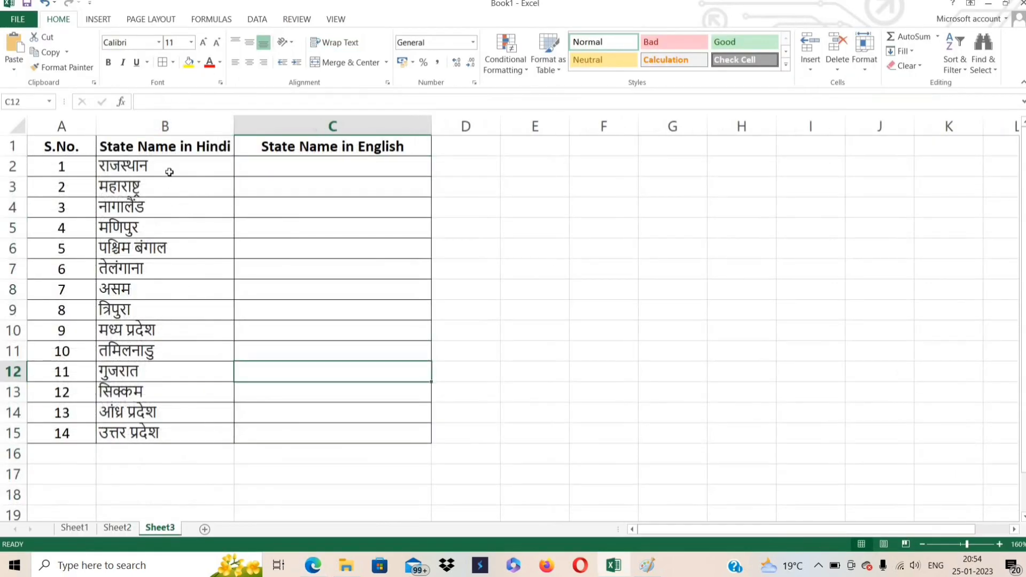
left_click(174, 250)
left_click(202, 351)
left_click(193, 387)
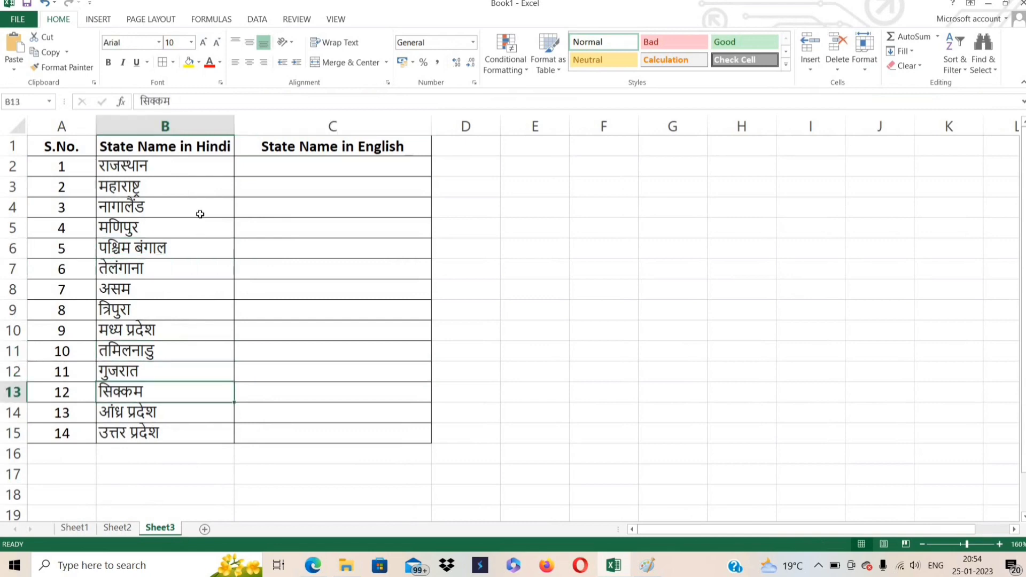
left_click_drag(196, 169, 211, 422)
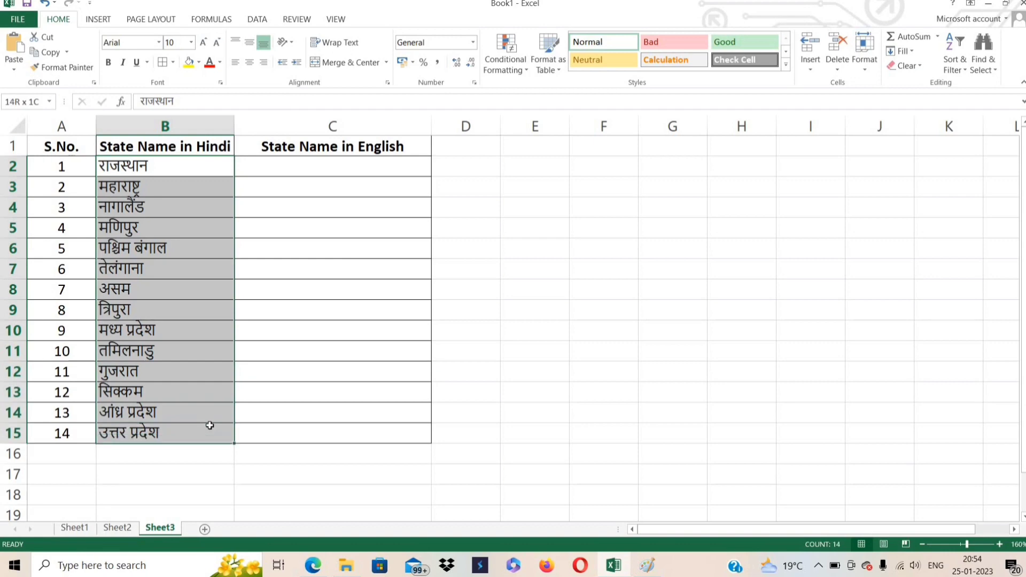
key("ctrl+c")
key("alt+Tab")
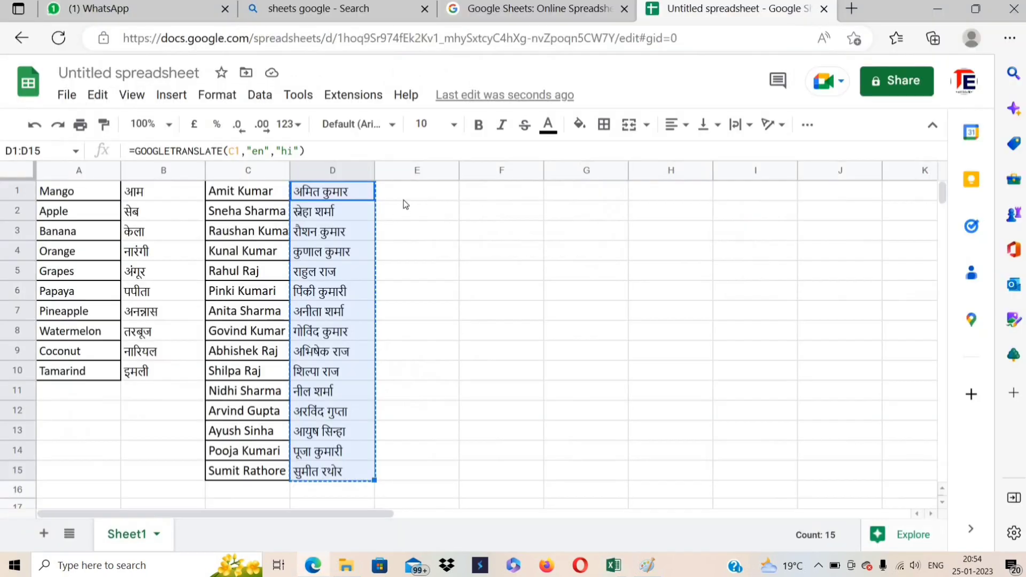
Paste the Hindi state names into E1 and enter =GOOGLETRANSLATE(E1,"hi","en") in F1.
key("Right")
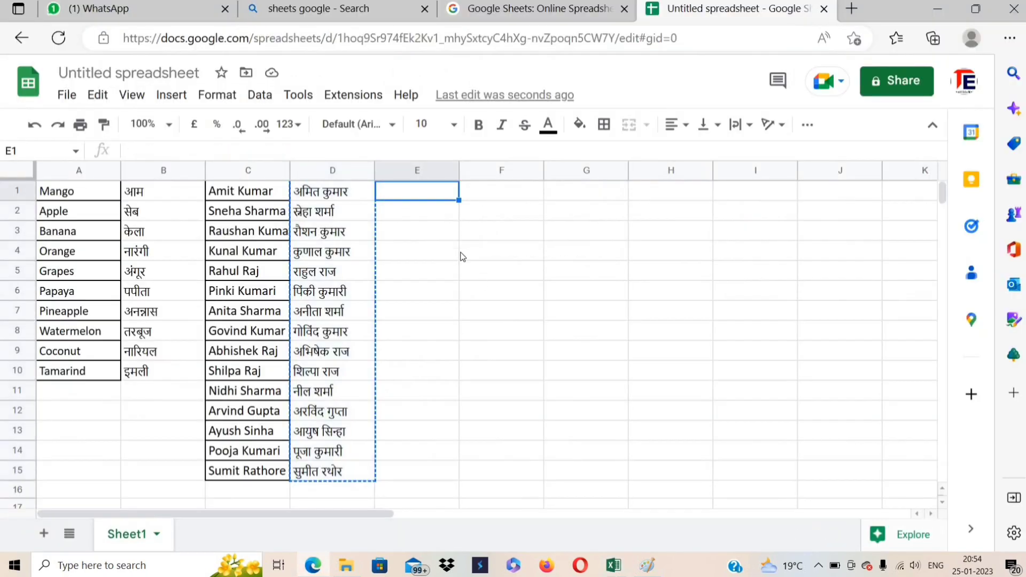
key("ctrl+v")
left_click(487, 190)
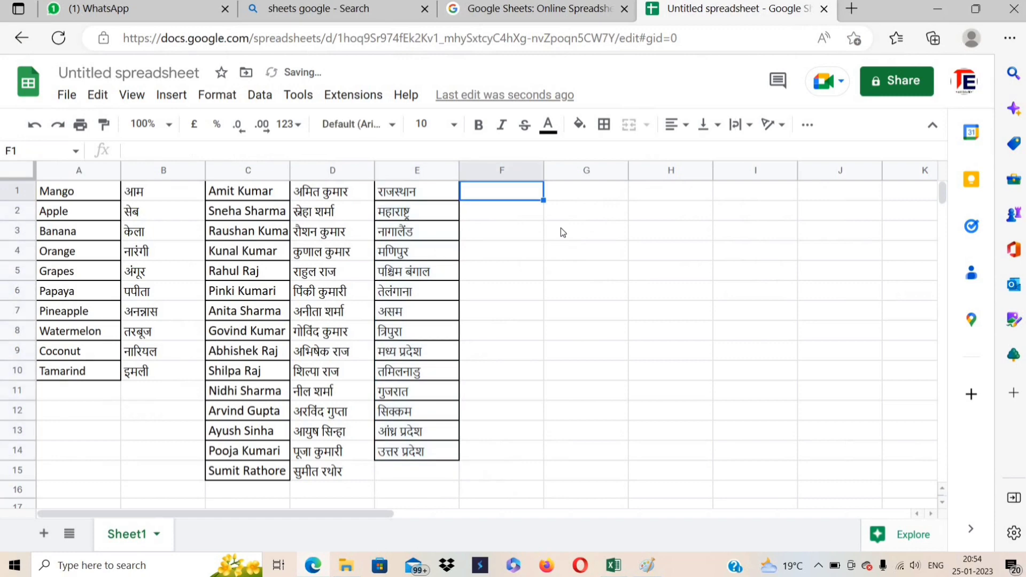
type("=goog")
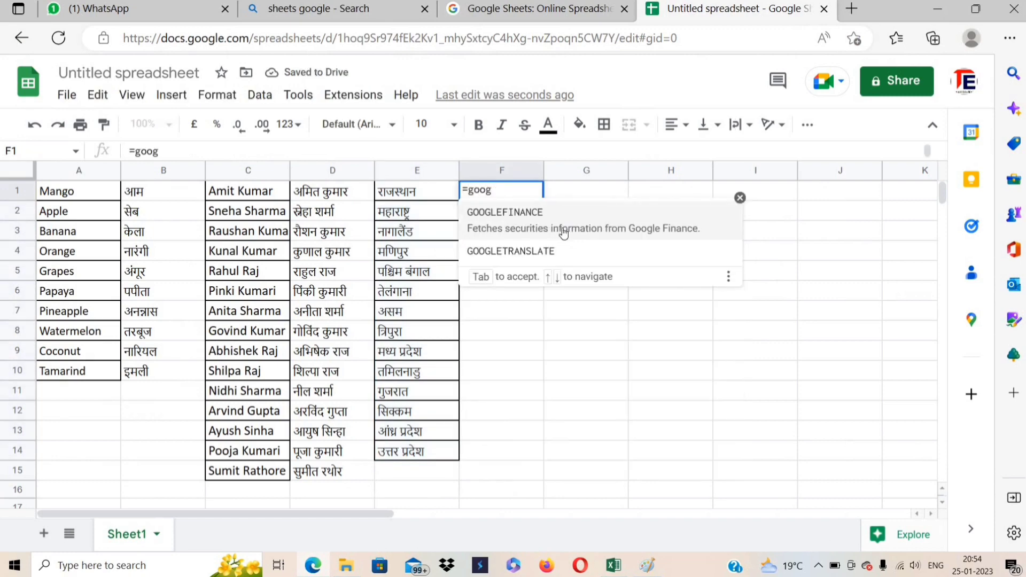
left_click(562, 250)
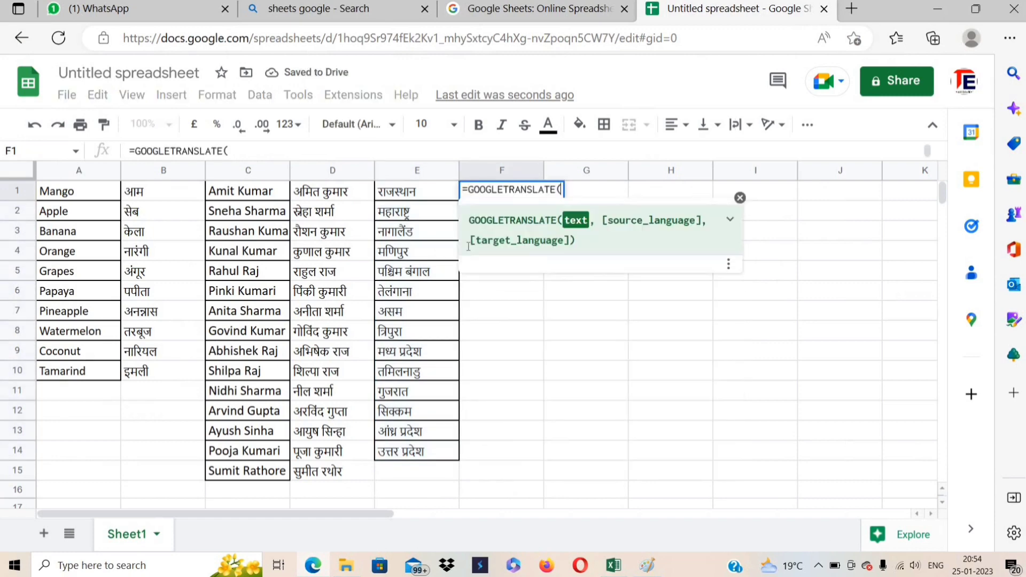
left_click(413, 199)
type(",")
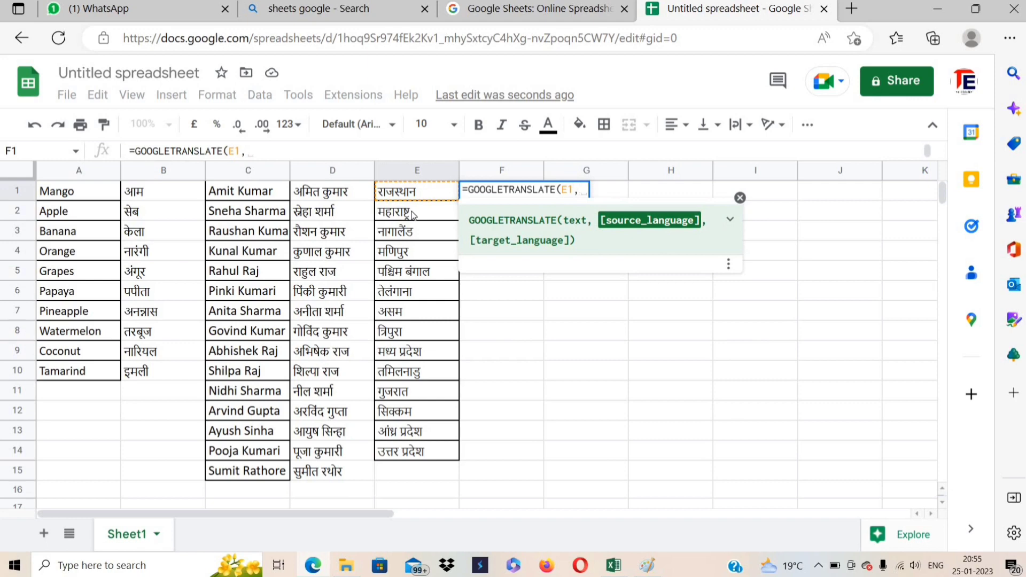
type("\"h")
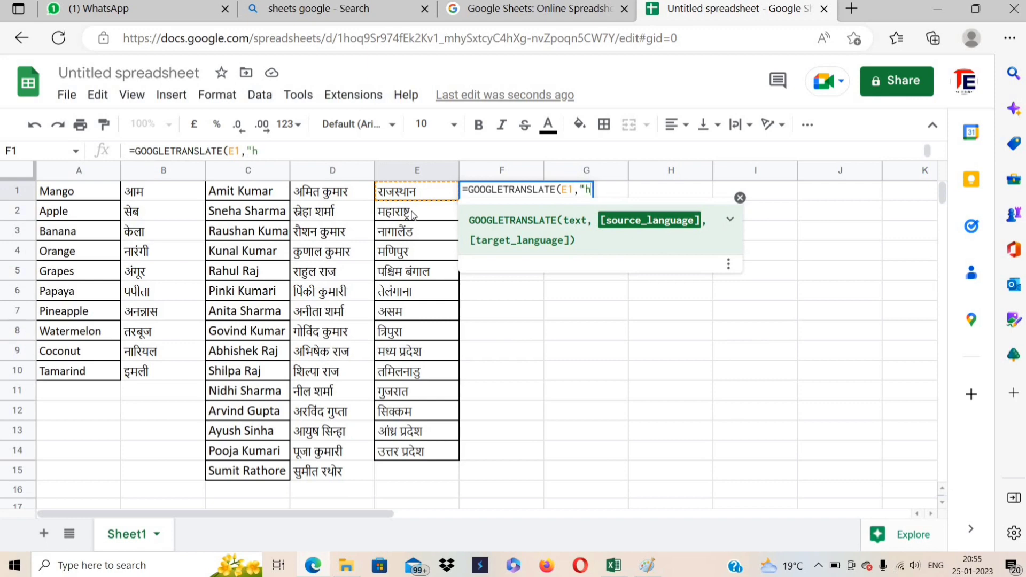
type("i\"")
type(",")
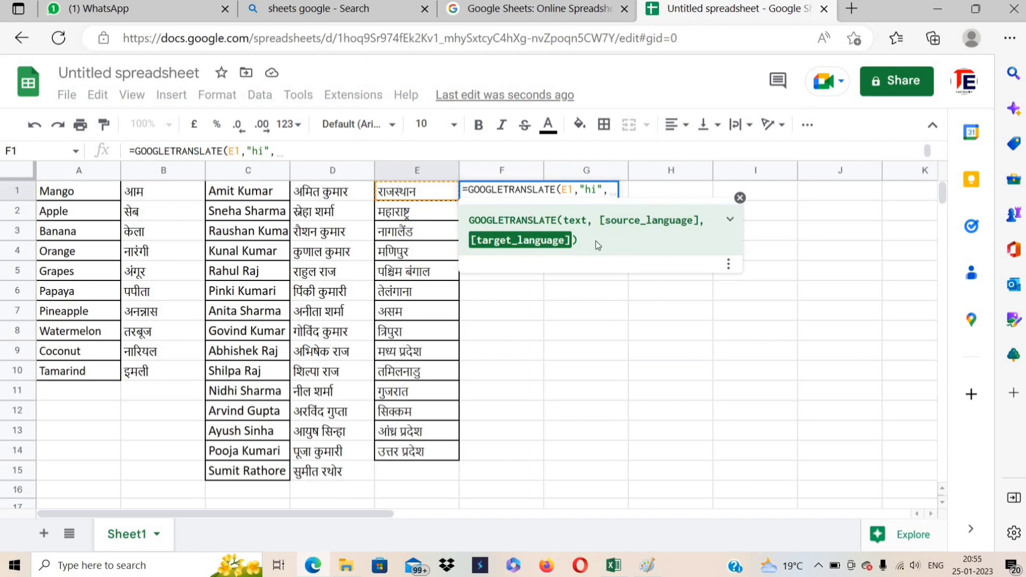
type("\"en")
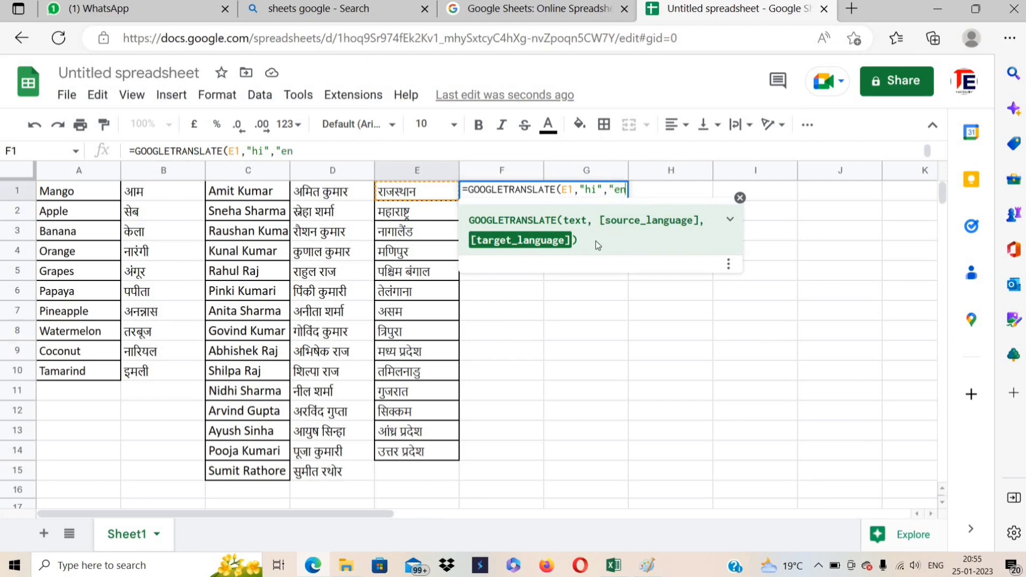
type("\")")
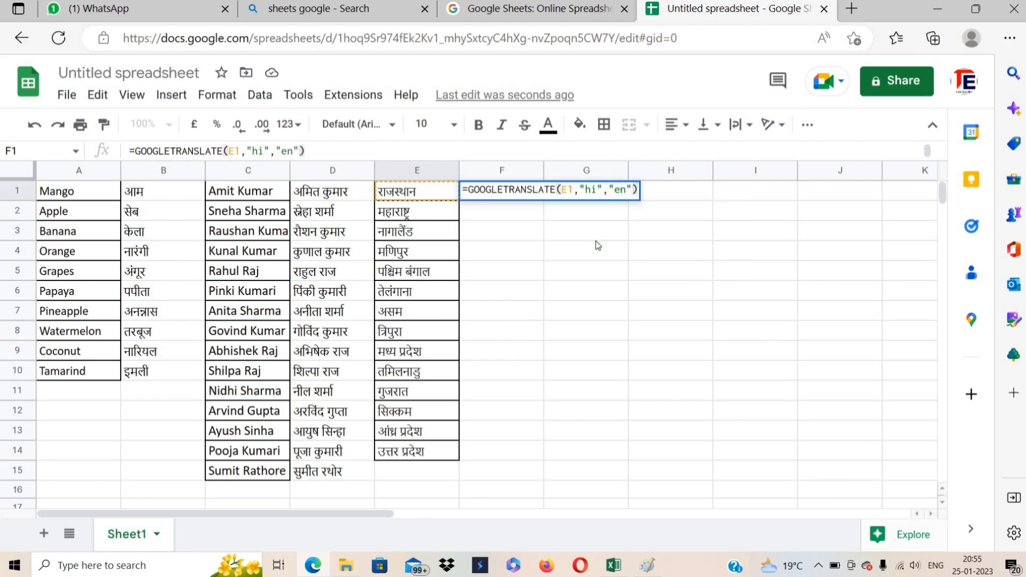
key("Return")
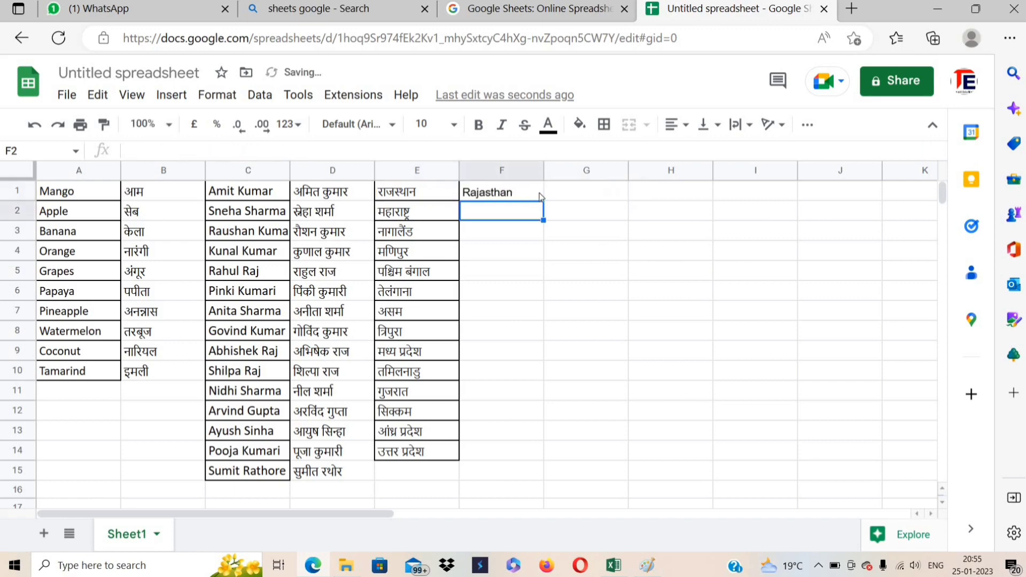
Fill the F1 translation down to F14 and return to Excel.
left_click(540, 195)
left_click_drag(548, 271, 528, 386)
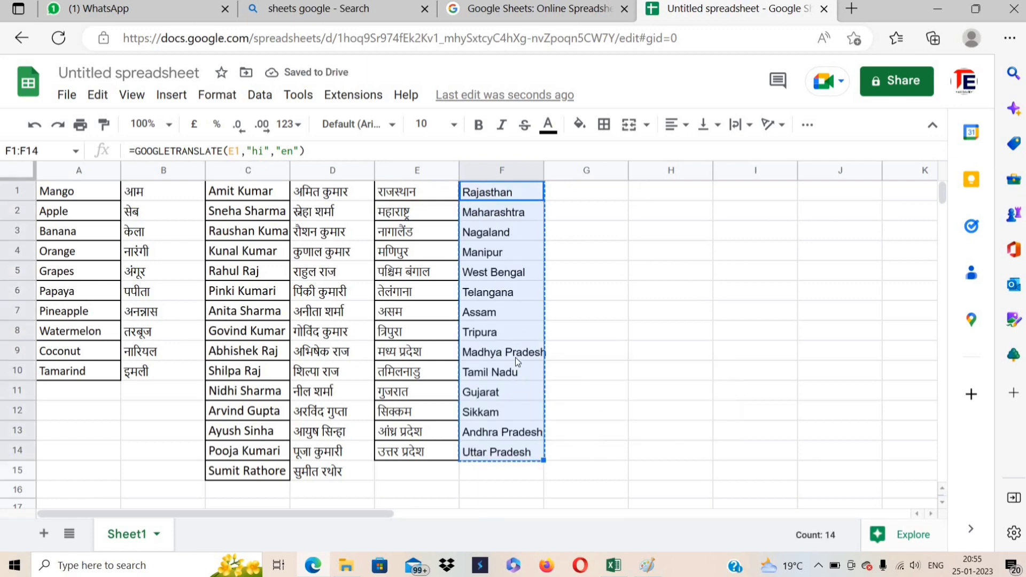
key("alt+Tab")
Paste the English state names into Sheet3 starting at C2, Rajasthan through Uttar Pradesh.
left_click(363, 169)
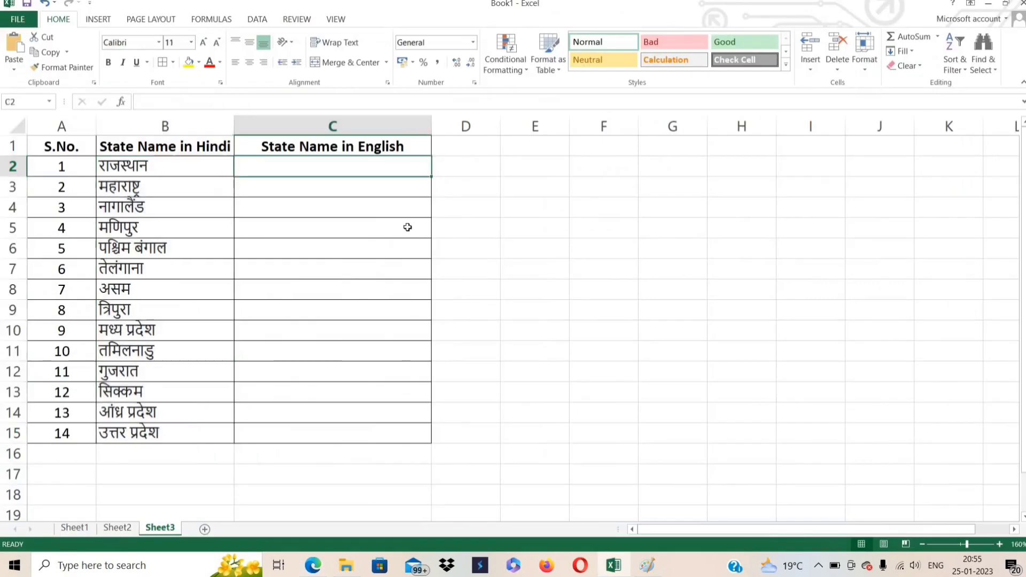
key("ctrl+v")
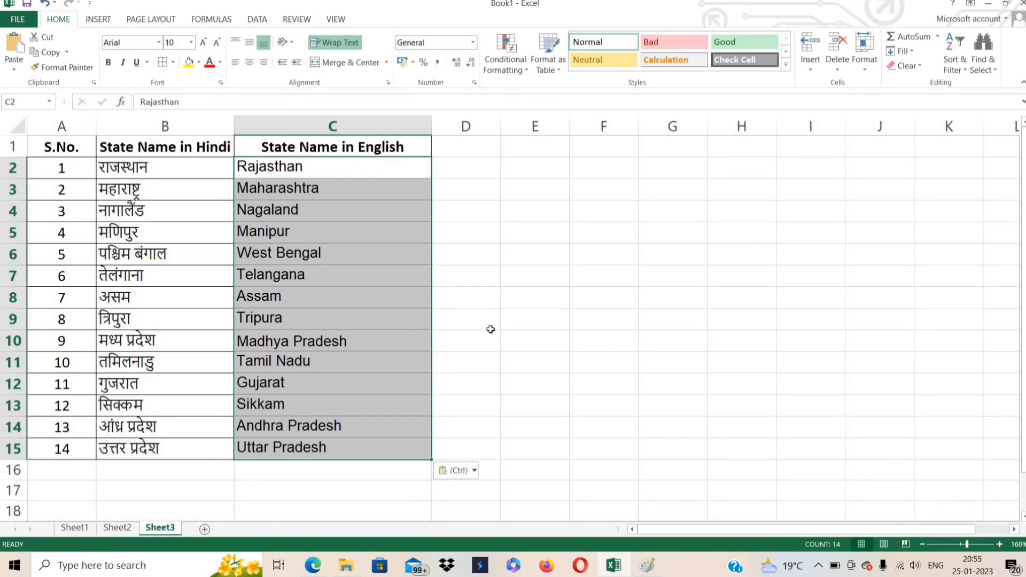
left_click(455, 356)
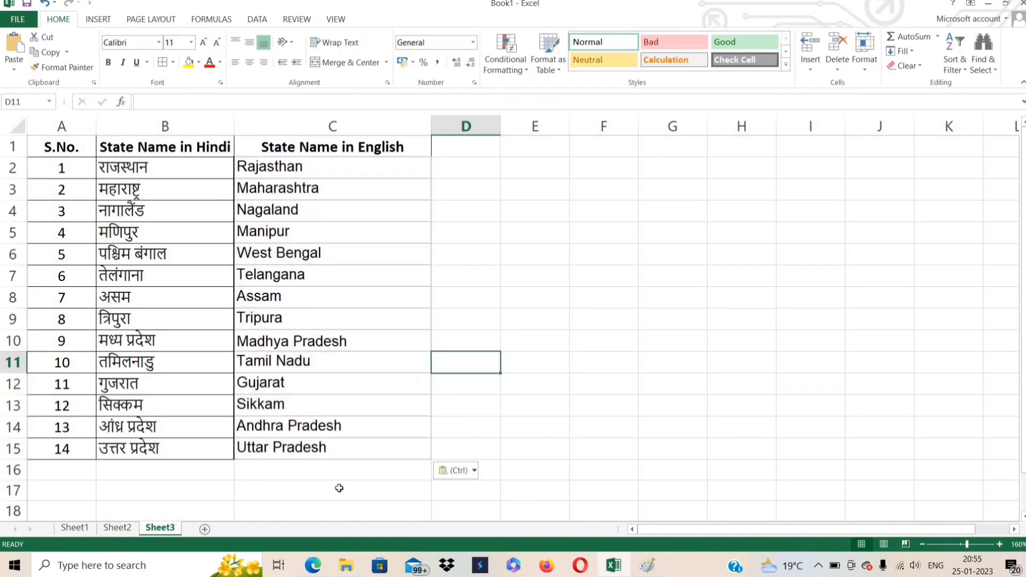
Review the completed fruit, name and state translation tables across Sheet1, Sheet2 and Sheet3.
left_click(121, 529)
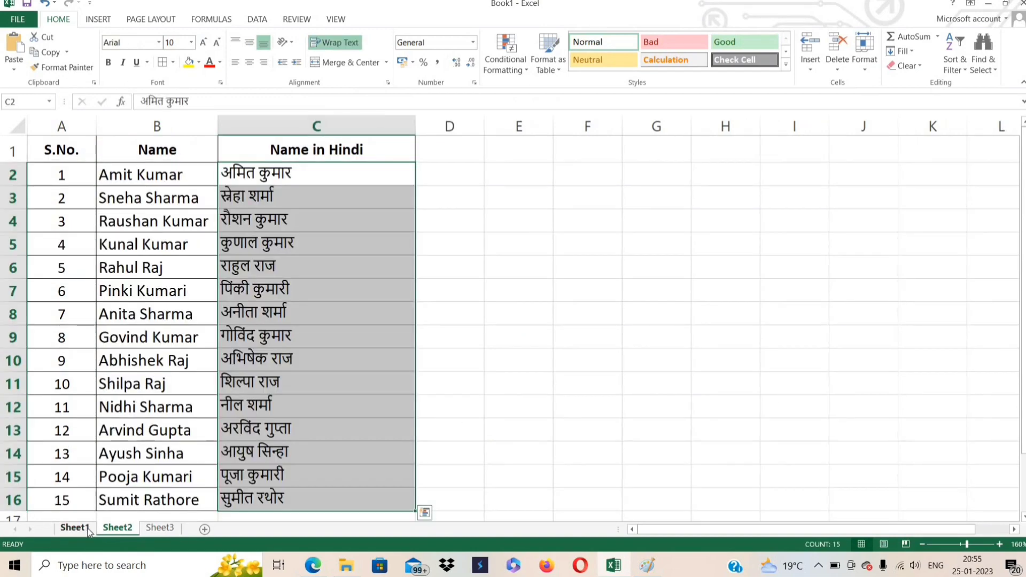
left_click(89, 529)
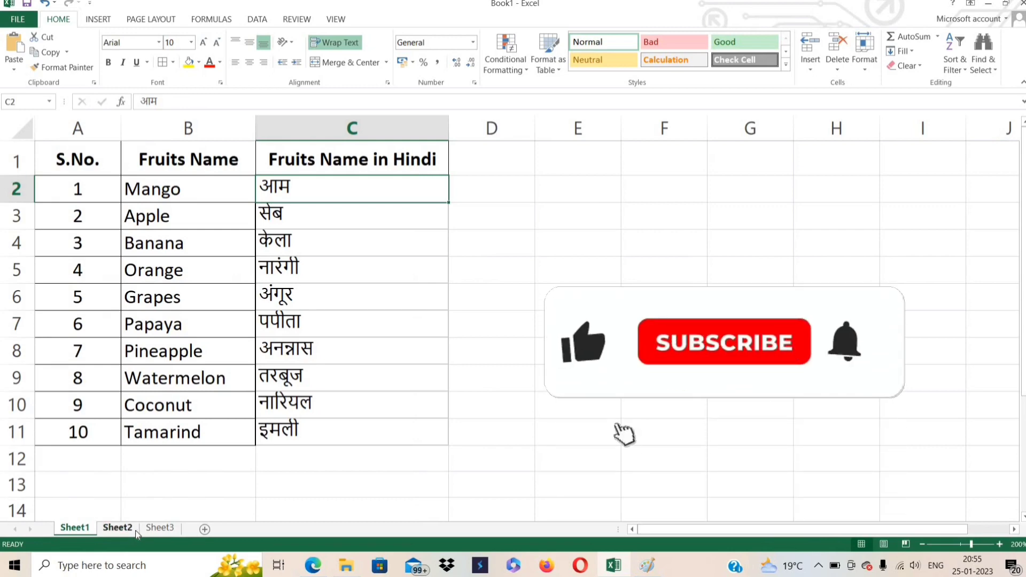
left_click(119, 528)
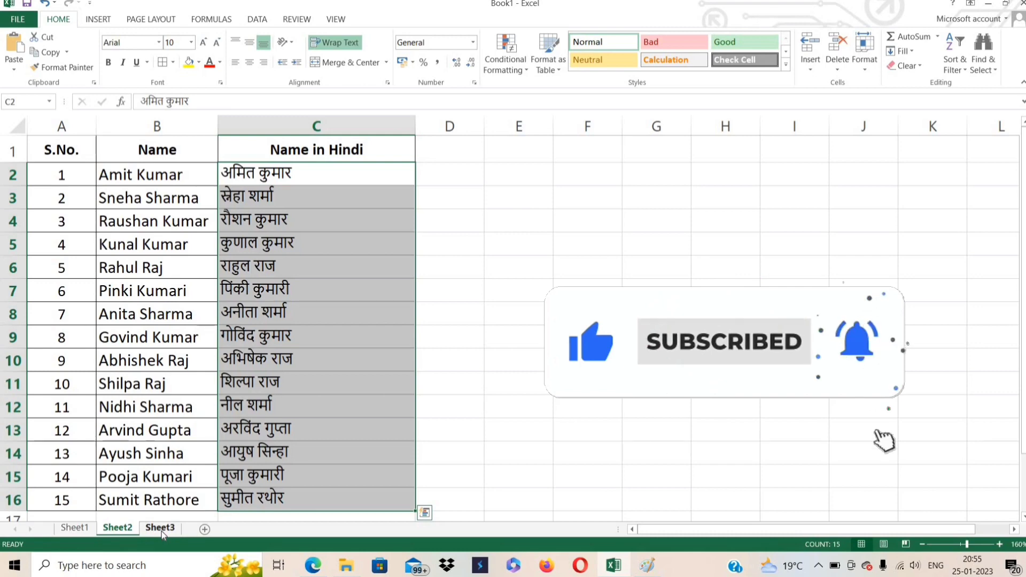
left_click(162, 531)
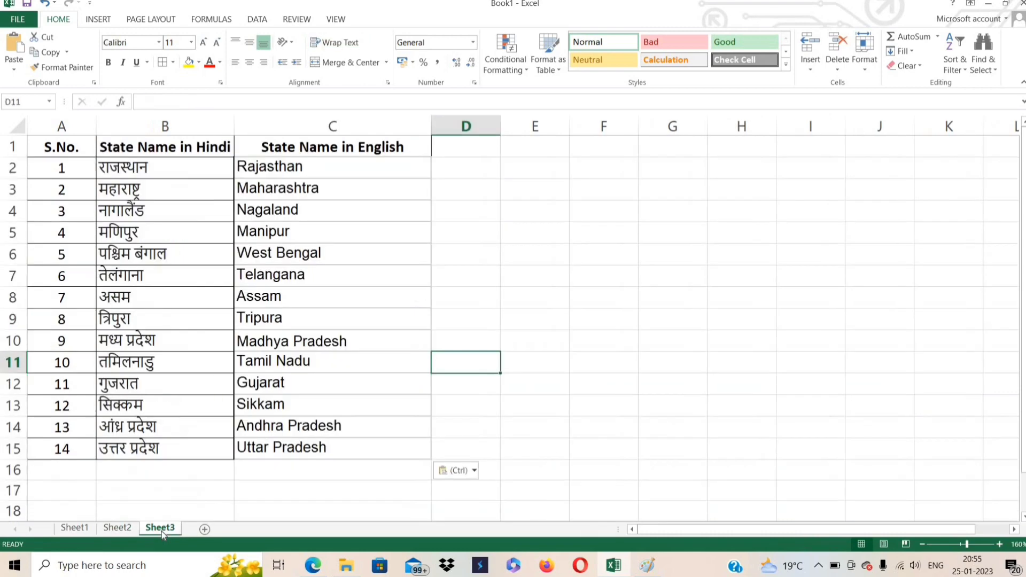
left_click(74, 528)
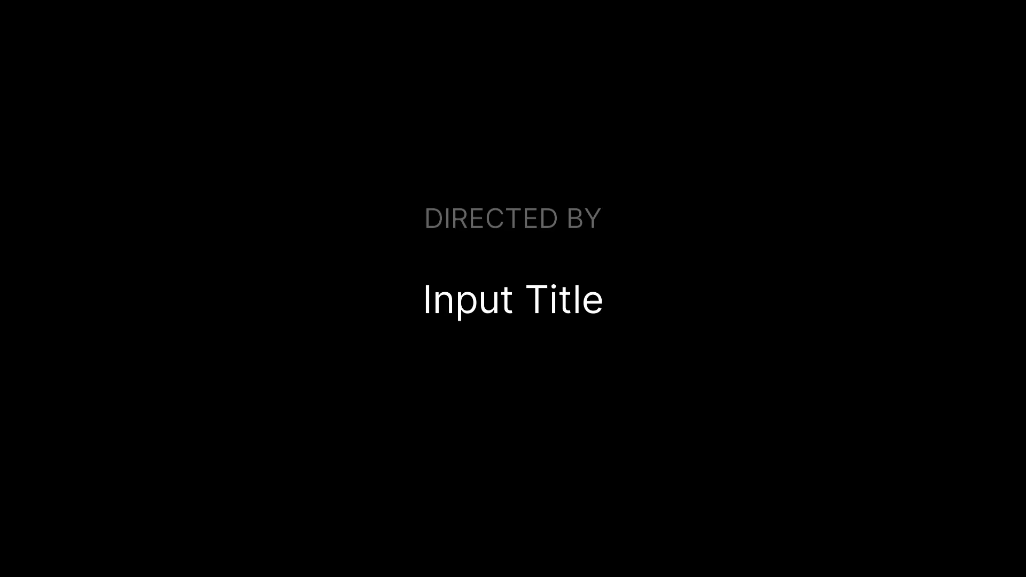